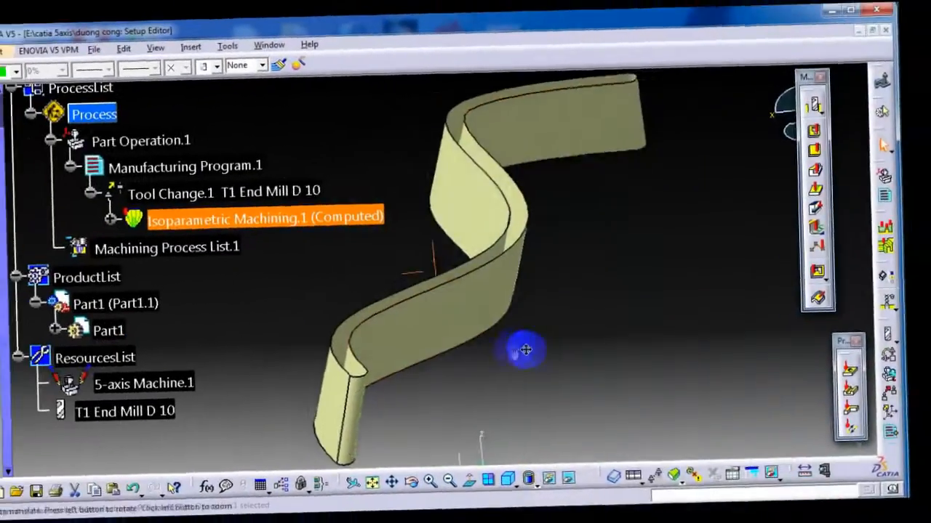
Step: Open the Isoparametric Machining.1 operation and examine its selected part surfaces and corner points on the curved wall
middle_drag(525, 351, 325, 276)
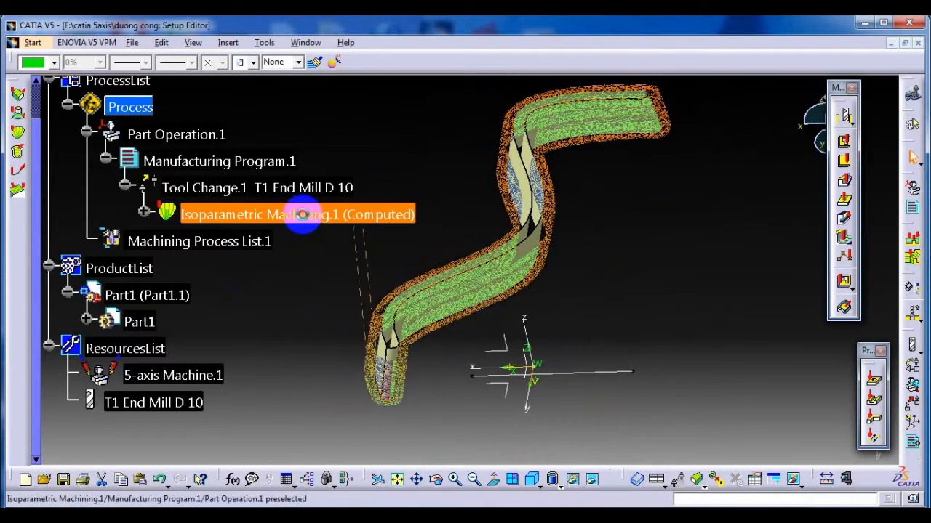
double_click(309, 215)
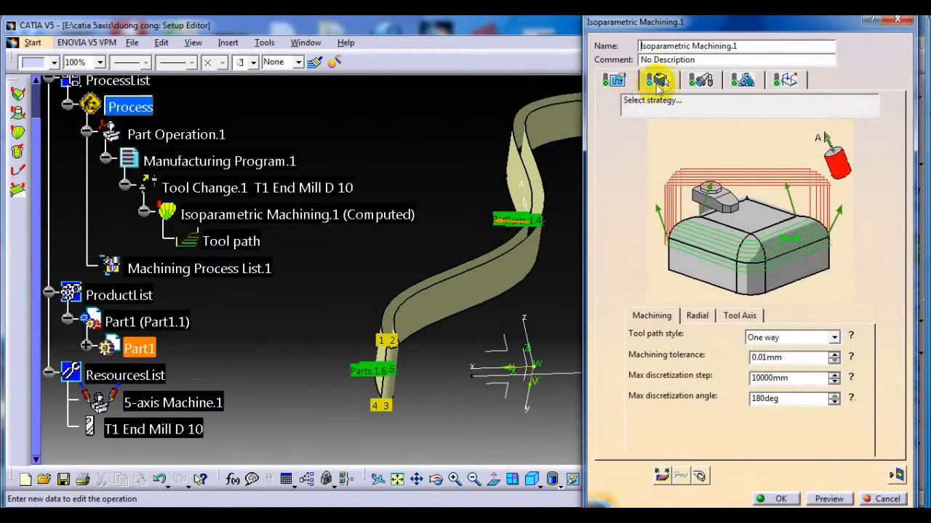
click(659, 81)
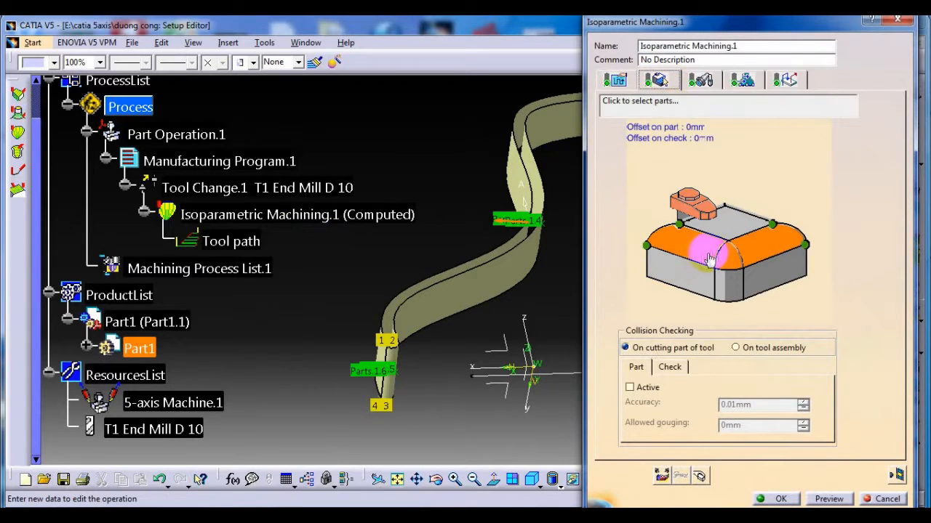
mouse_move(509, 312)
middle_down()
mouse_move(458, 314)
mouse_move(357, 357)
mouse_move(431, 277)
middle_up()
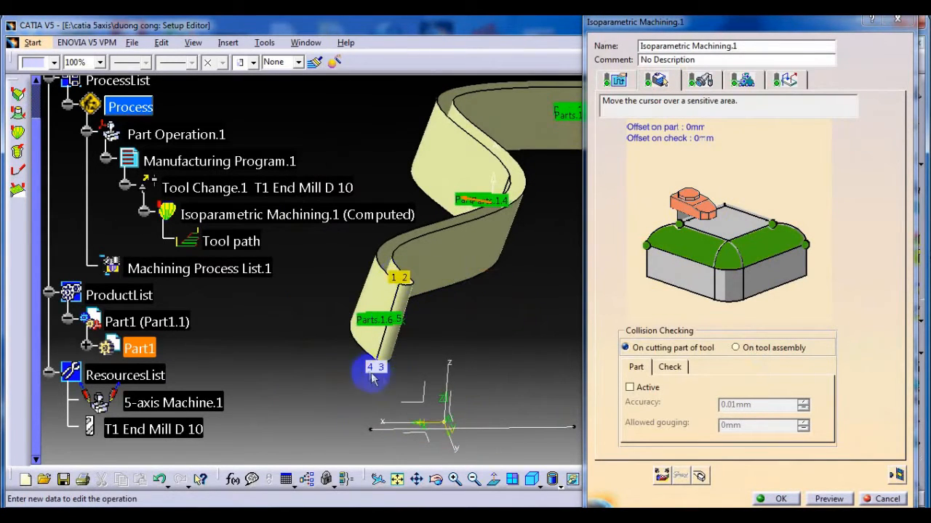
click(383, 325)
middle_drag(383, 325, 457, 312)
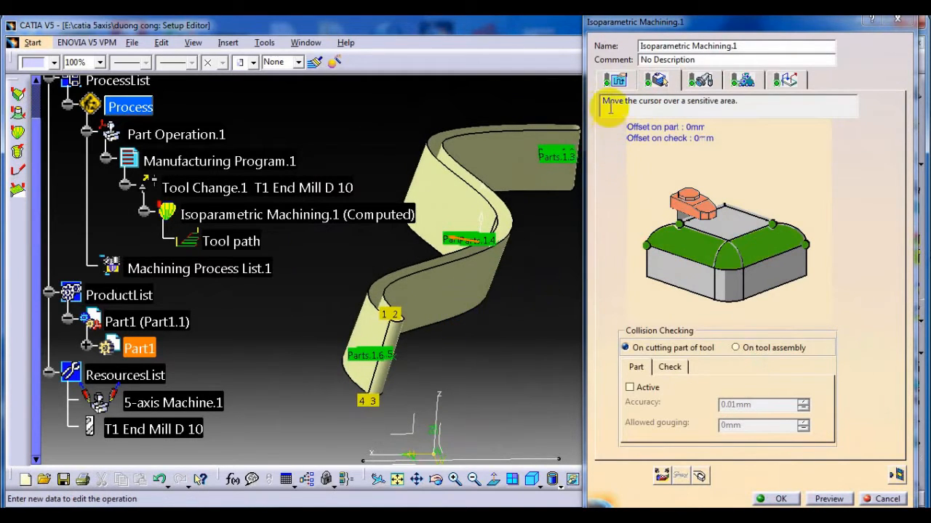
Step: Review the operation's machining, radial and tool axis strategy settings, keeping the tool axis mode on Interpolation
click(614, 79)
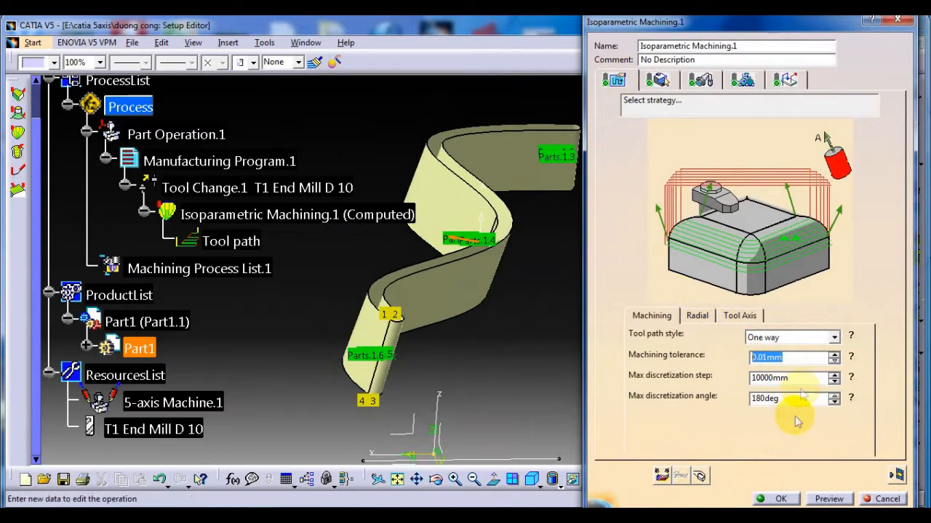
click(695, 317)
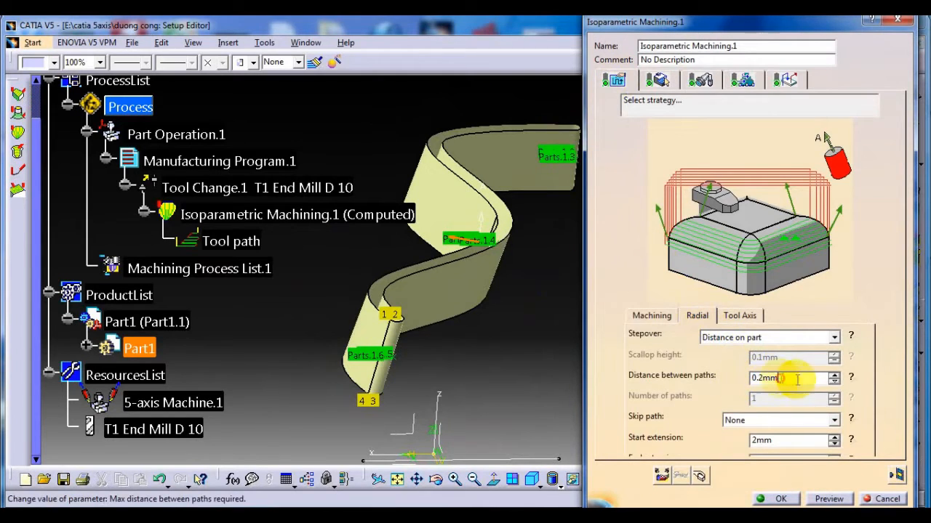
click(739, 316)
click(709, 338)
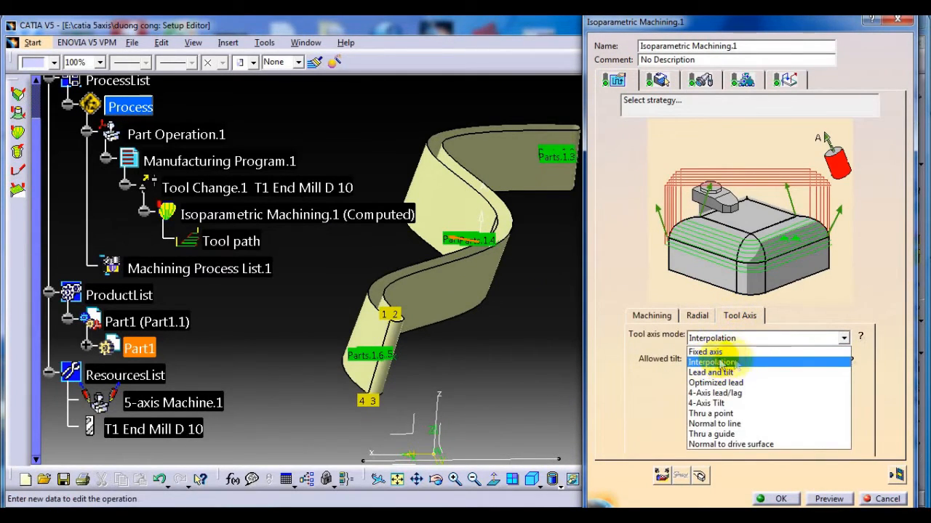
click(720, 362)
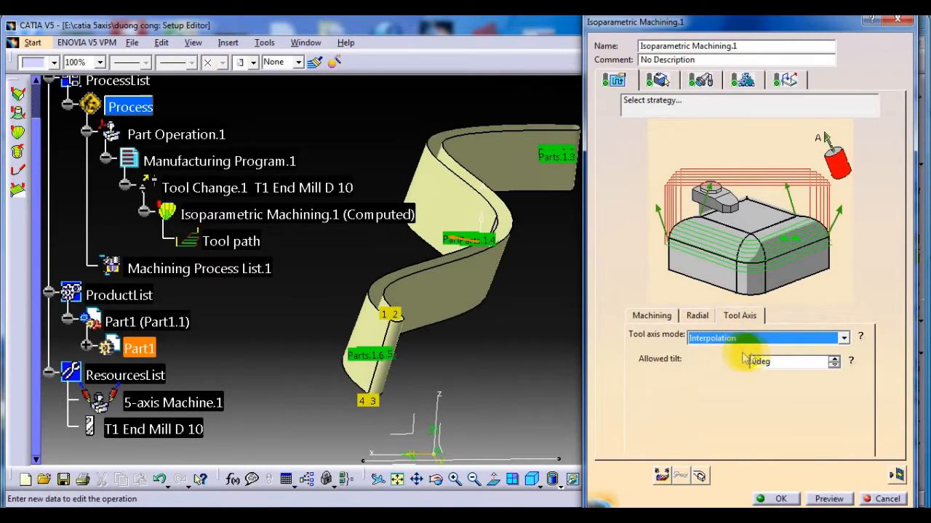
double_click(753, 361)
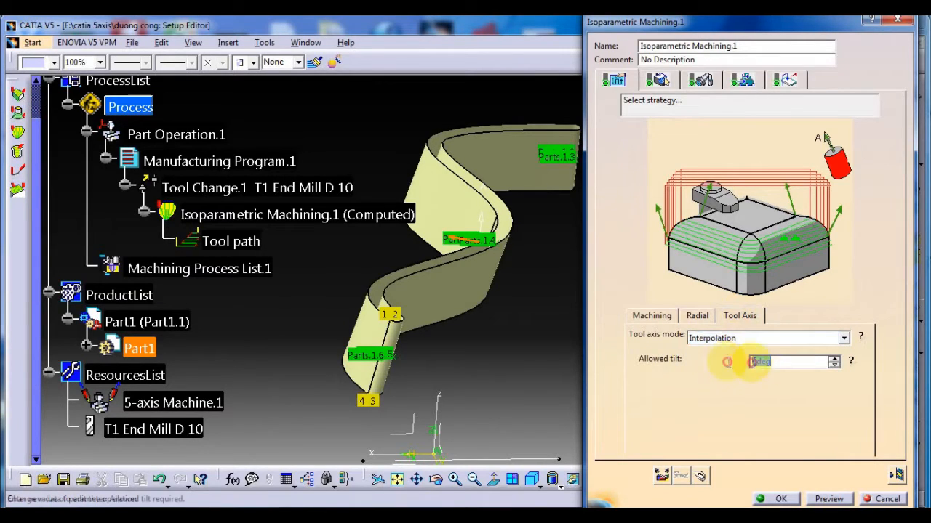
Step: Inspect the approach and retract macro definitions of the isoparametric operation
click(786, 80)
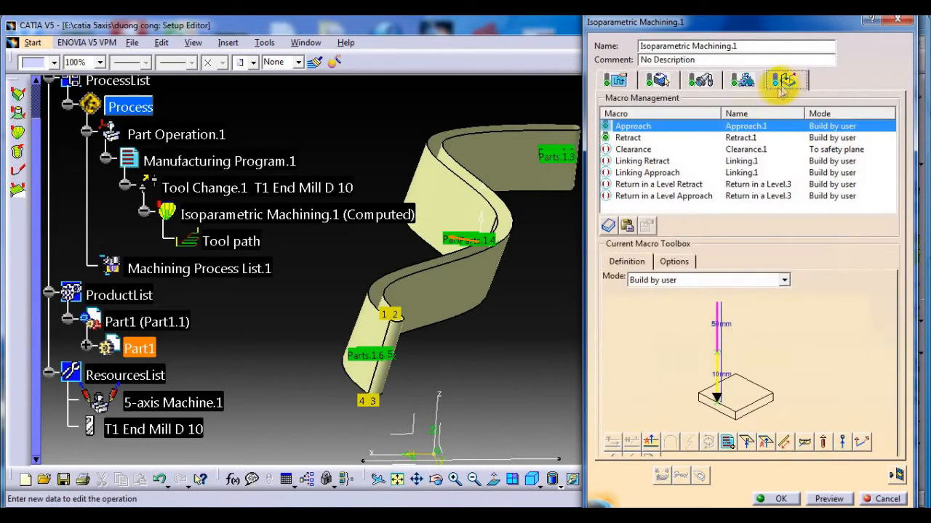
click(629, 139)
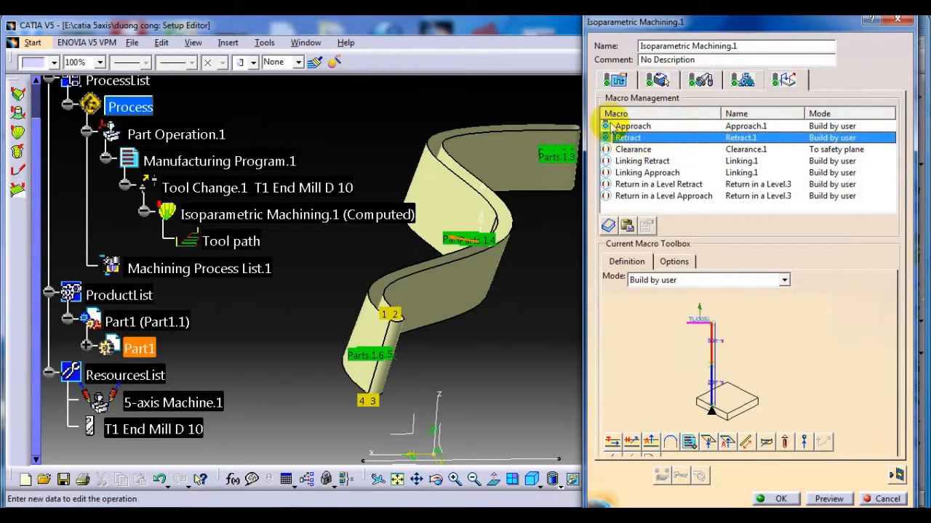
click(631, 126)
Step: Replay the isoparametric tool path, examine it around the curved wall, and close the operation
click(896, 476)
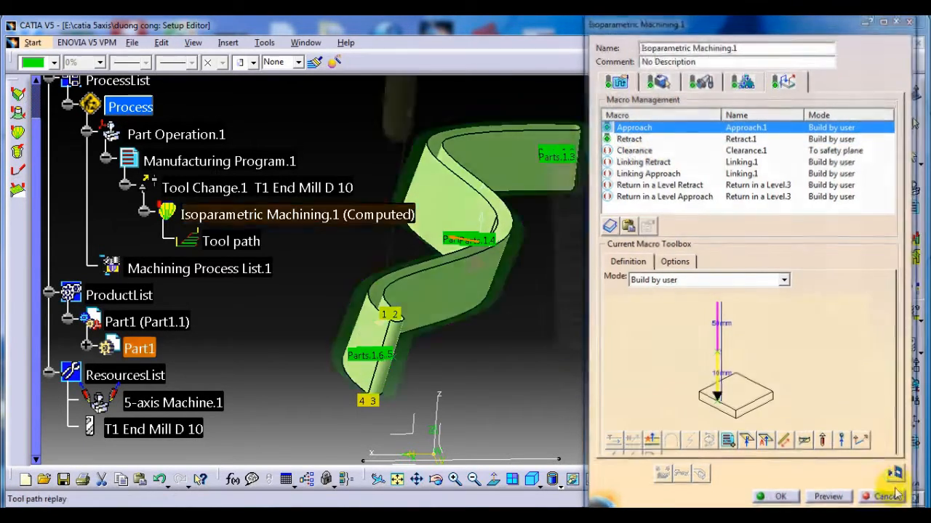
middle_drag(434, 336, 428, 290)
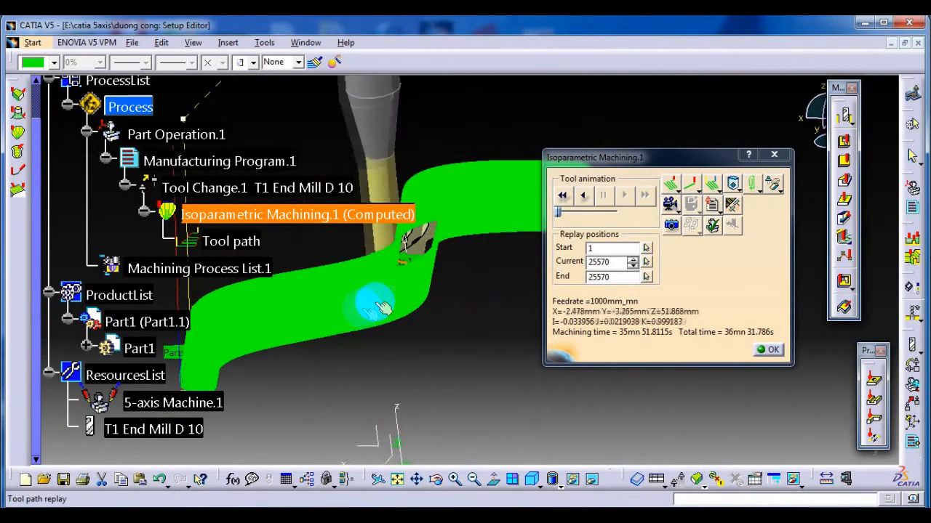
middle_drag(276, 333, 431, 281)
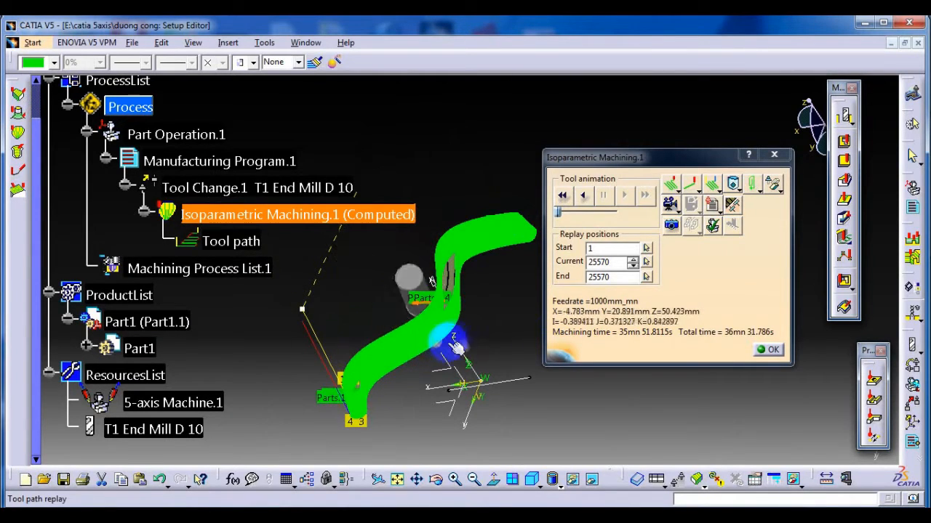
click(771, 354)
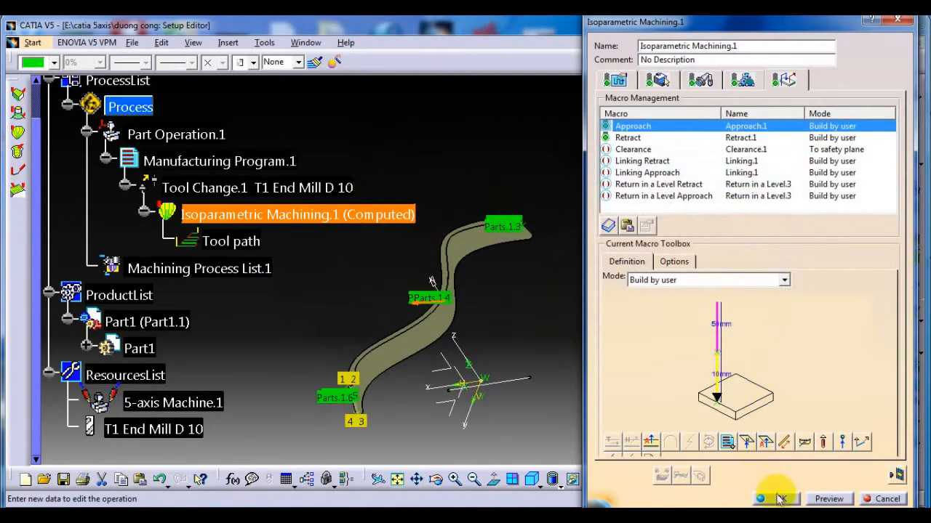
click(780, 499)
Step: Check the numerical control settings of the 5-axis machine assigned to Part Operation.1, including its post processor words table
middle_drag(634, 337, 509, 218)
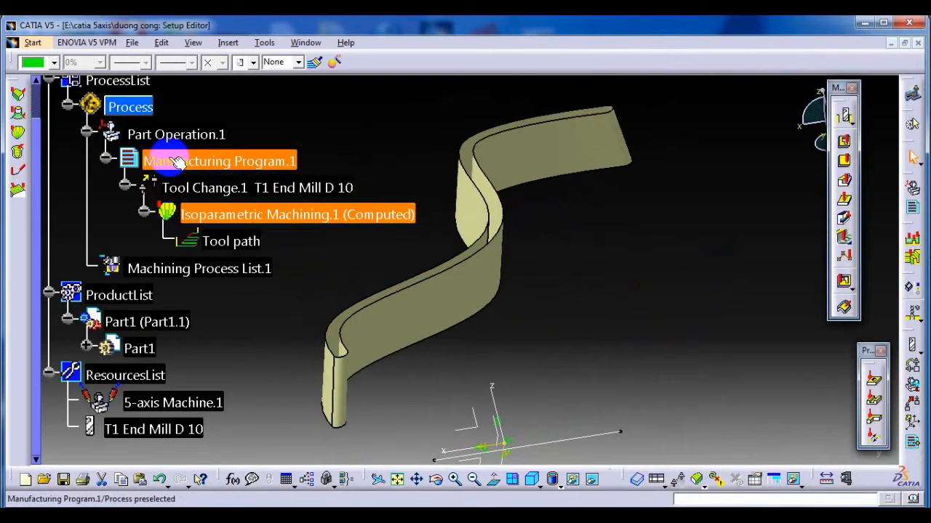
right_click(195, 161)
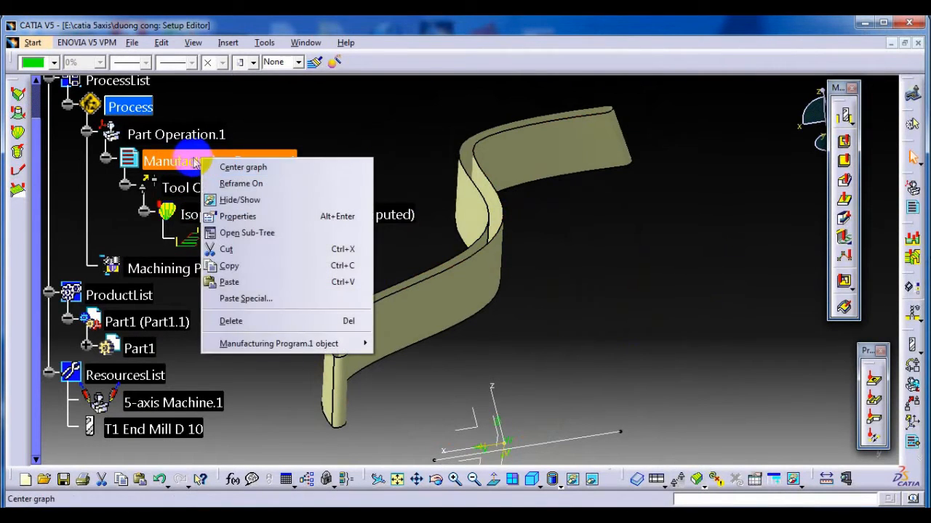
double_click(221, 133)
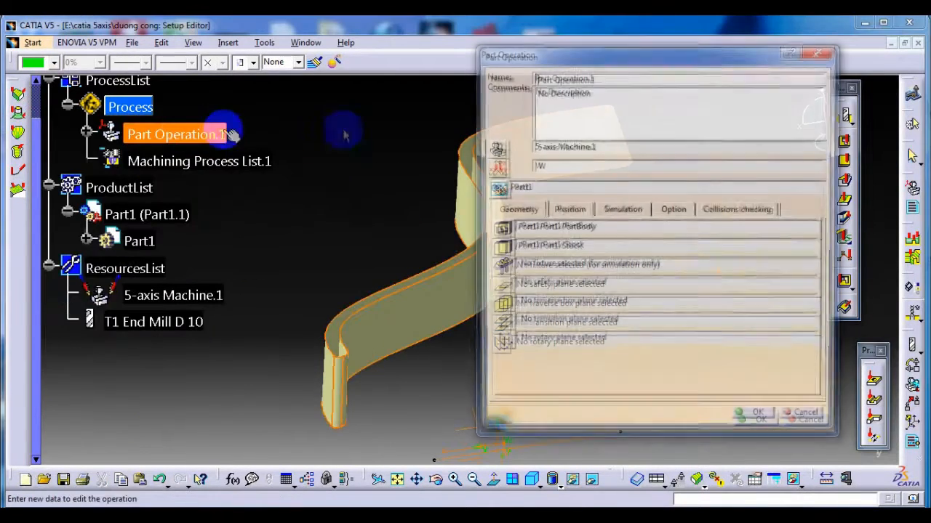
click(496, 147)
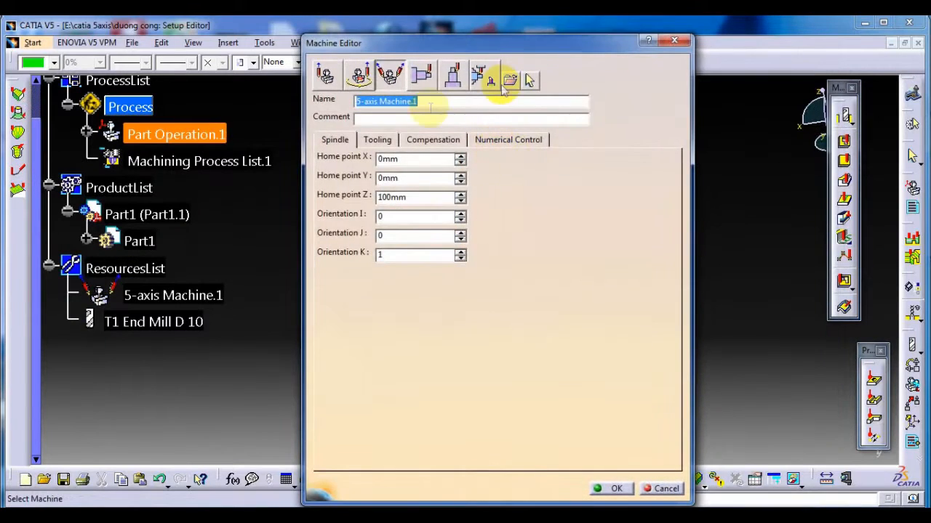
click(545, 139)
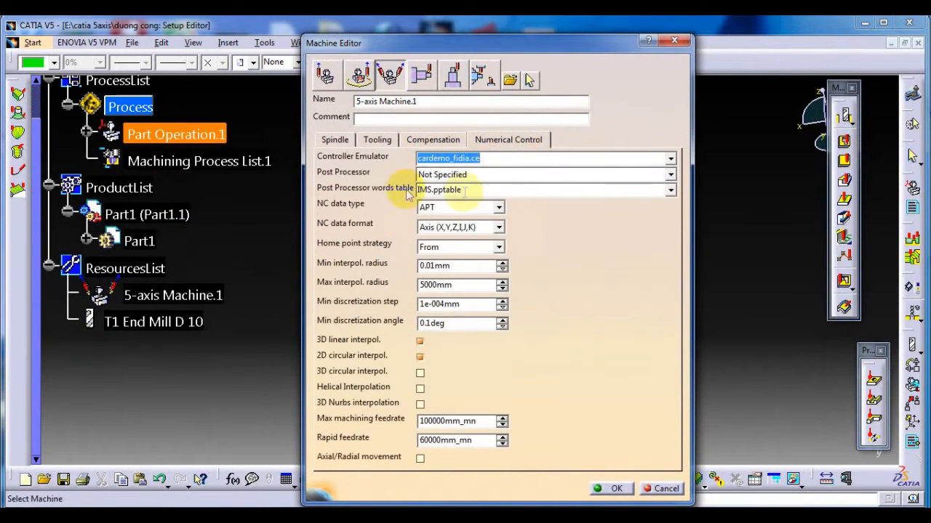
click(609, 490)
click(752, 418)
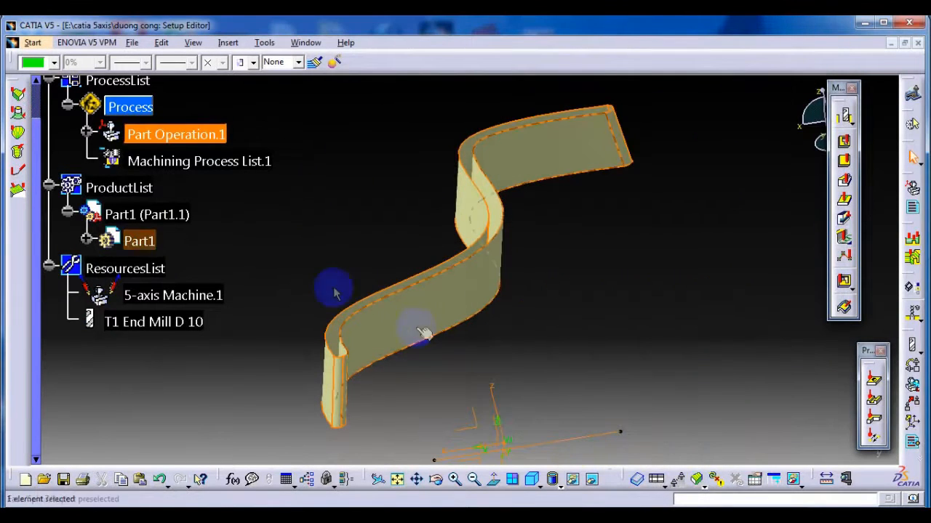
Step: Rename the manufacturing program as 0001
click(87, 136)
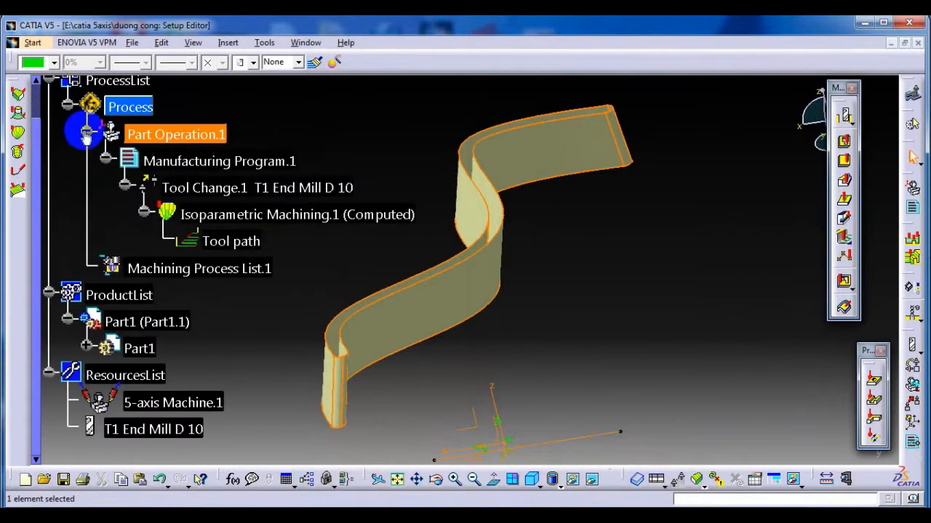
double_click(206, 164)
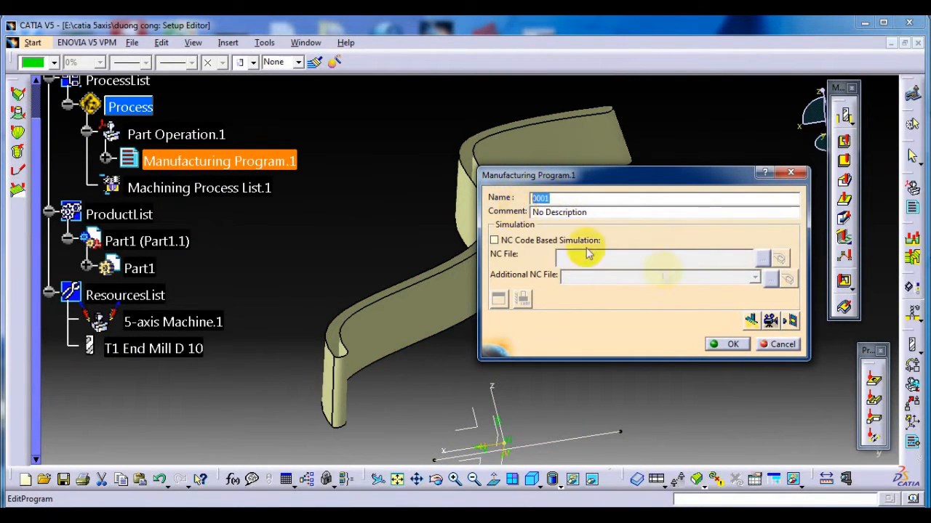
click(782, 323)
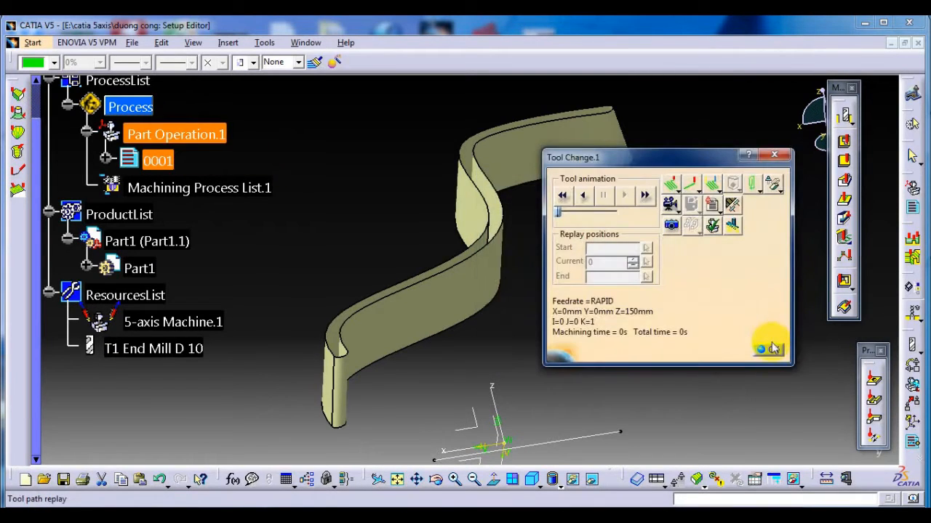
click(771, 346)
click(732, 345)
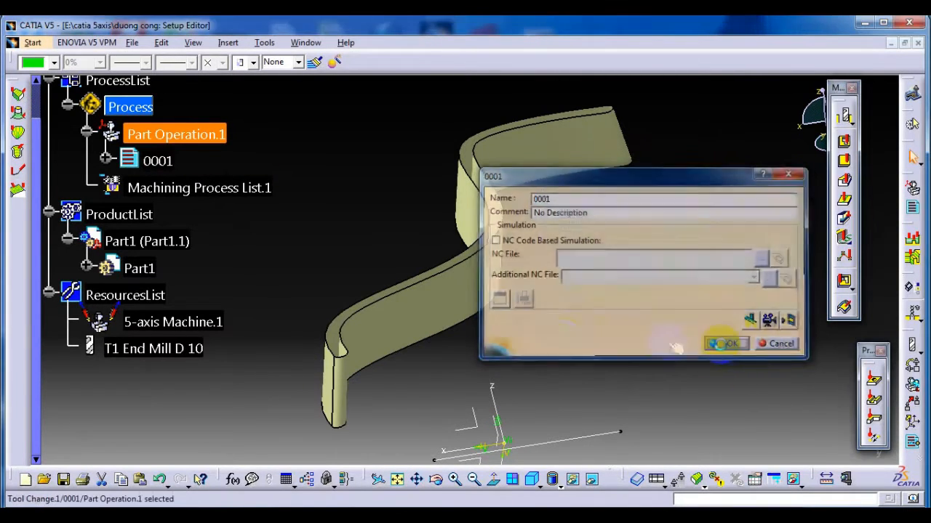
Step: Examine the tool definition and PP instructions of Tool Change.1 in program 0001
click(106, 160)
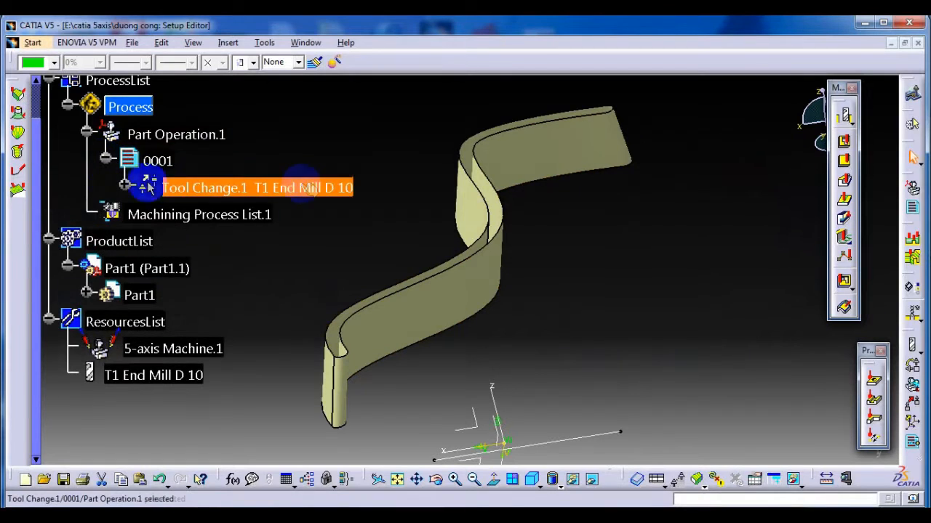
double_click(233, 187)
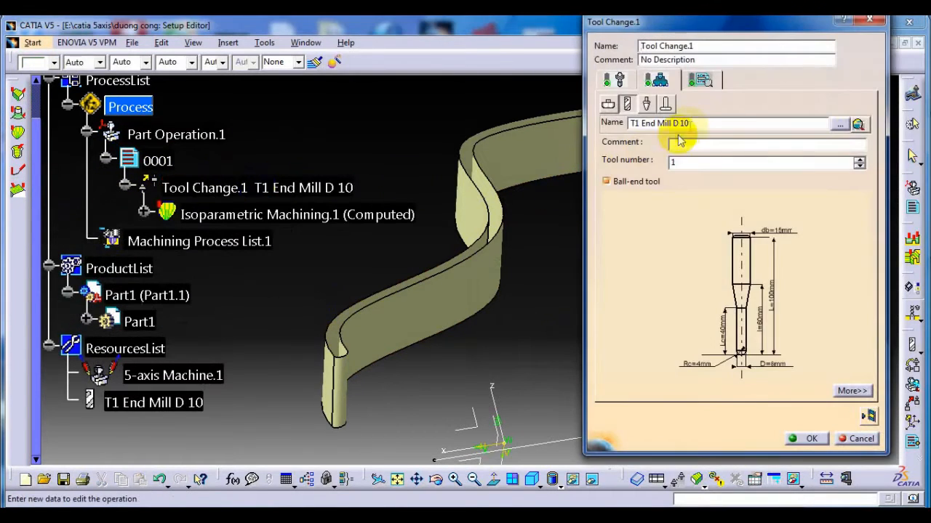
click(709, 82)
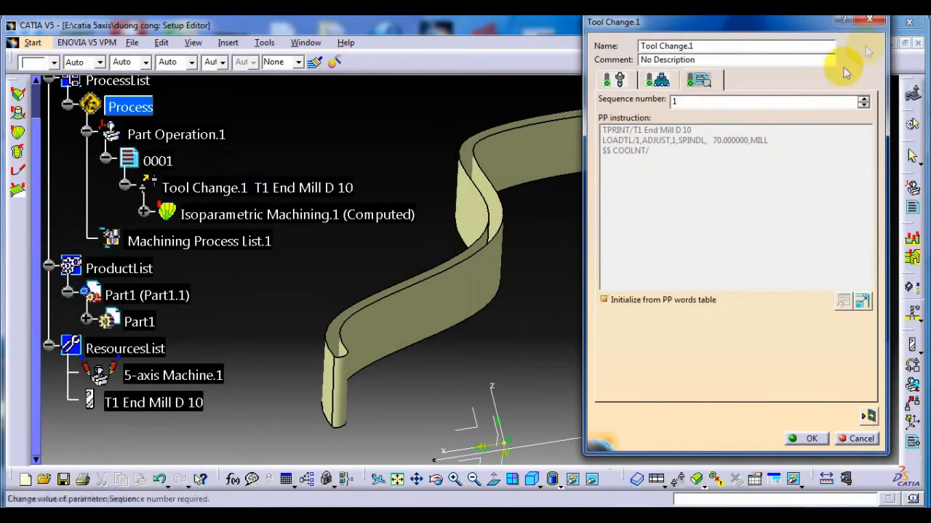
click(876, 22)
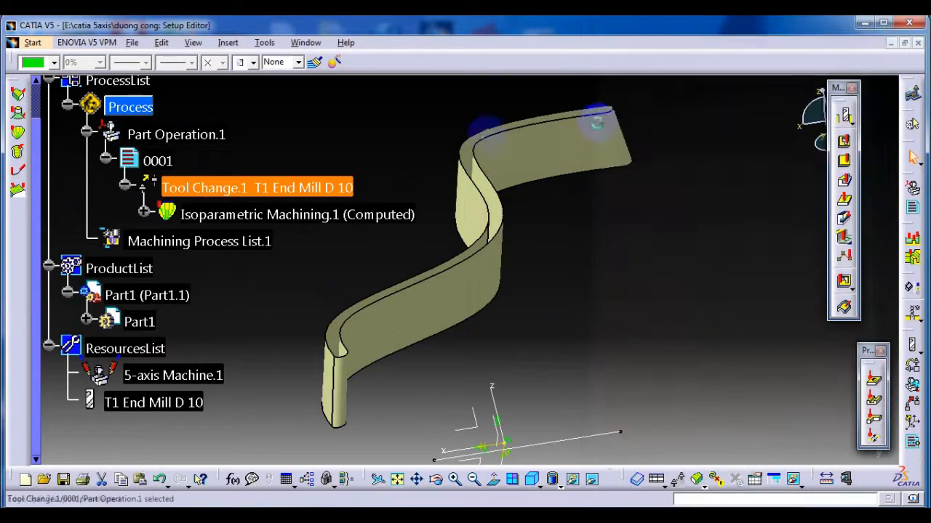
Step: Start interactive NC code generation for program 0001 and set the APT output file to O0001 in the desktop's CNC folder
right_click(147, 170)
mouse_move(245, 351)
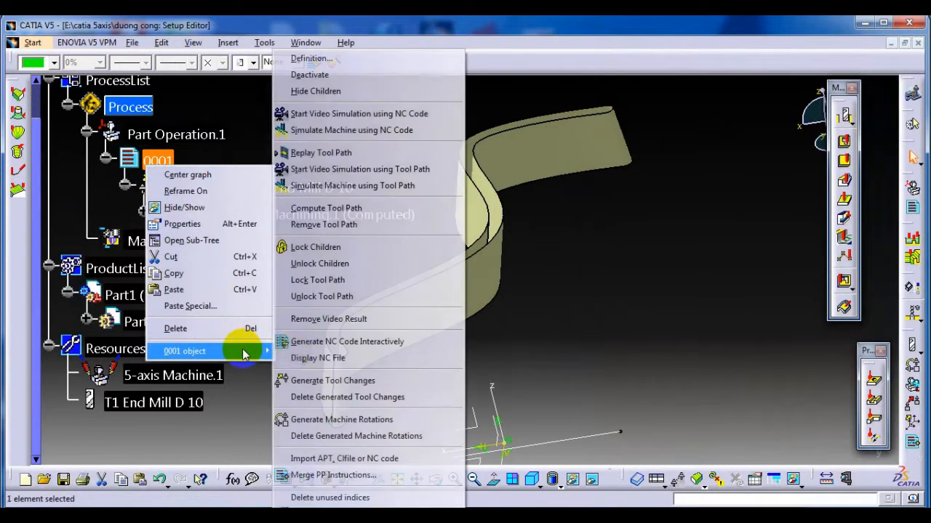
click(349, 350)
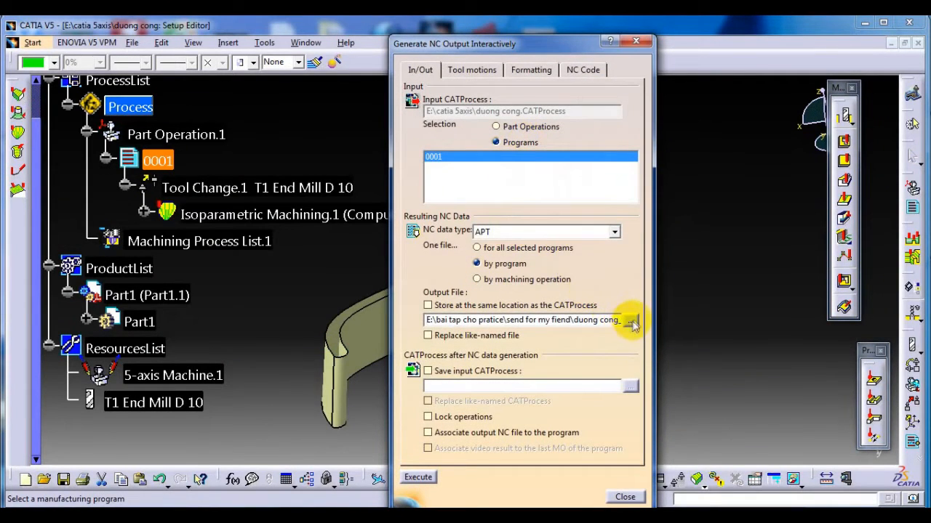
click(631, 323)
click(179, 153)
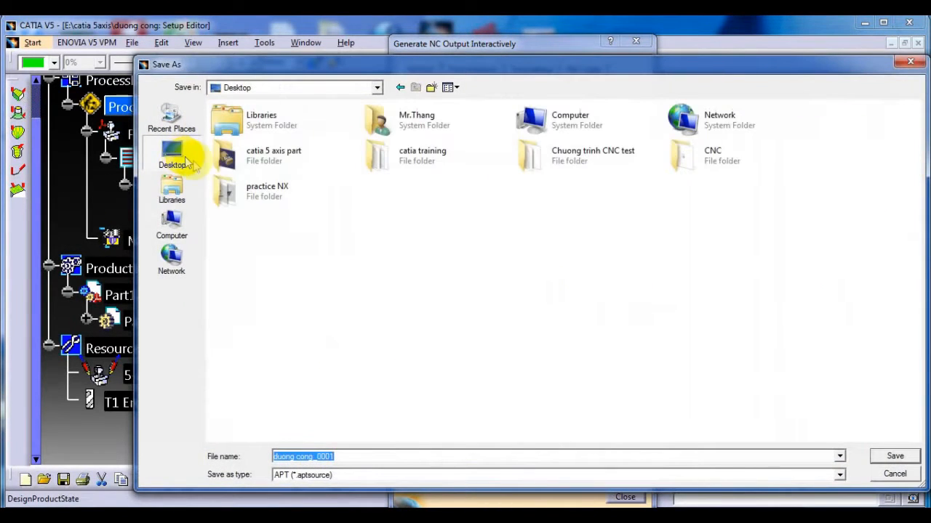
double_click(706, 155)
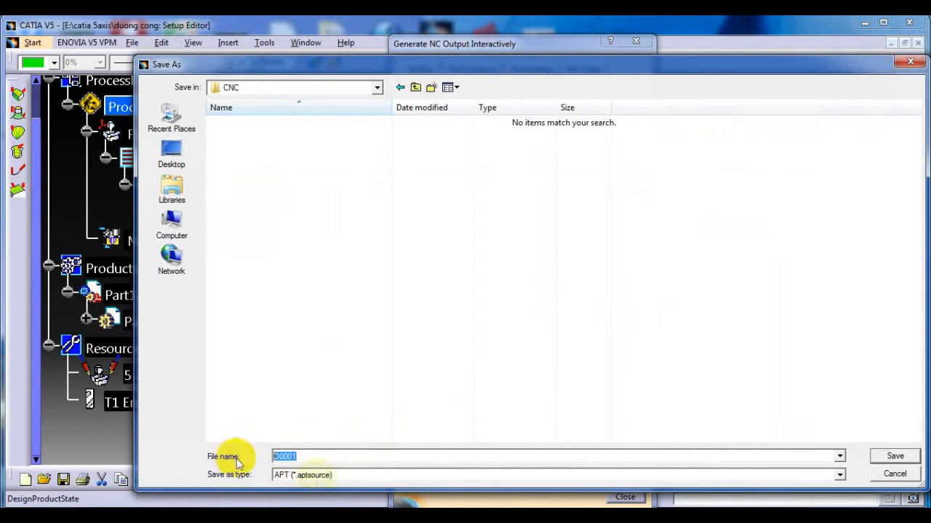
click(892, 458)
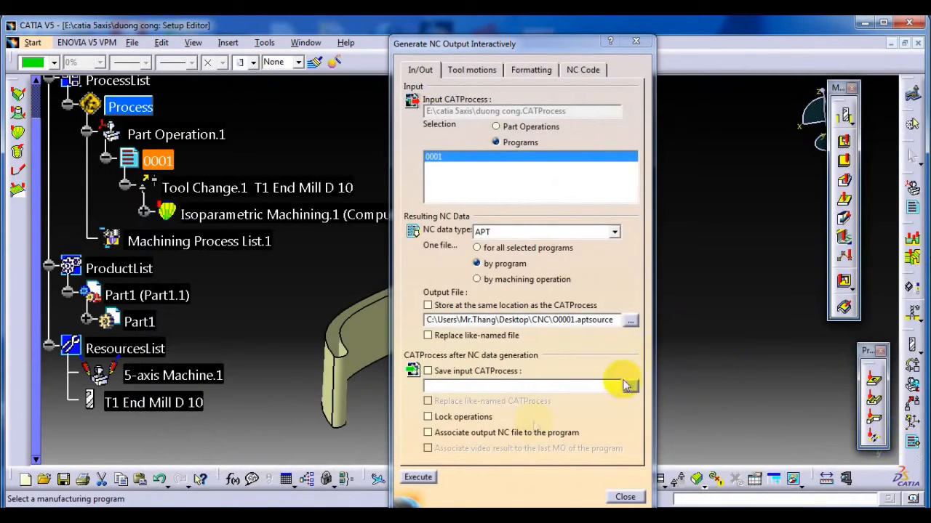
Step: Generate the APT output for program 0001 and close the NC output generation
click(419, 476)
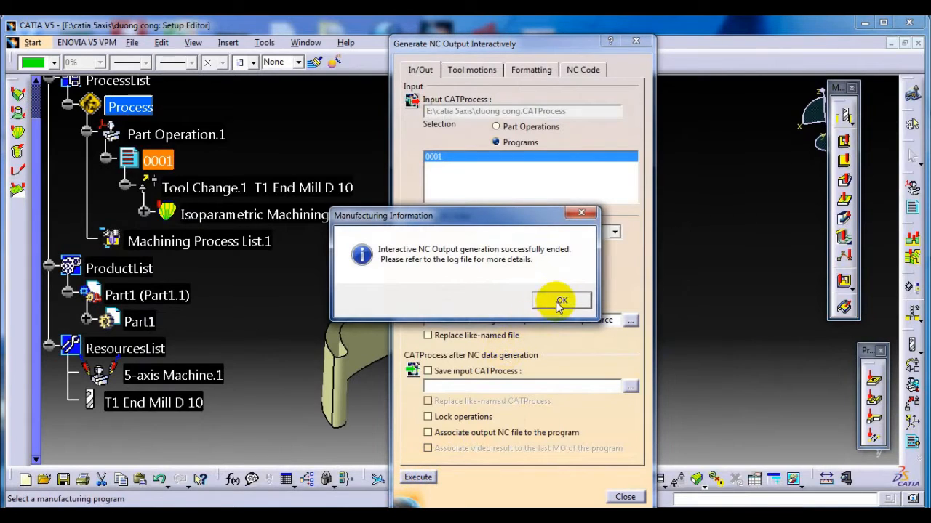
click(564, 301)
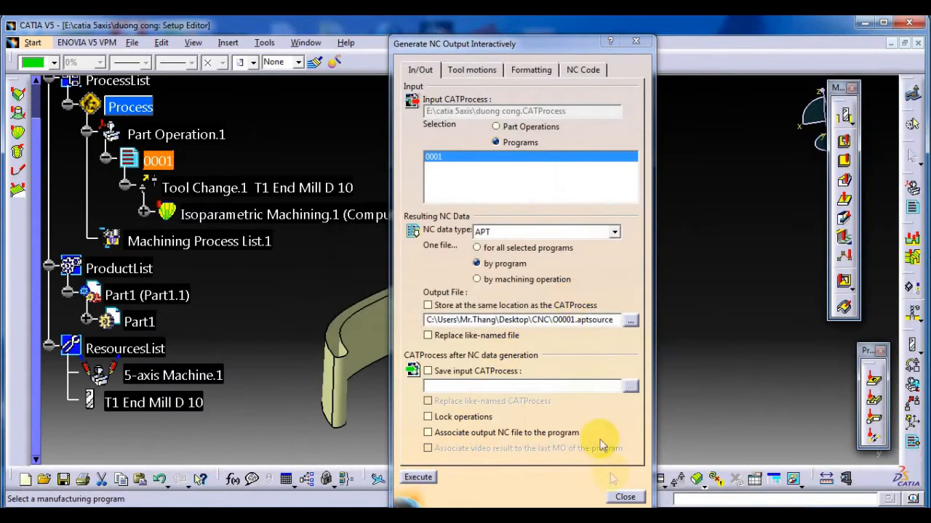
click(623, 499)
middle_drag(540, 353, 519, 330)
middle_drag(538, 301, 817, 439)
middle_drag(518, 358, 392, 393)
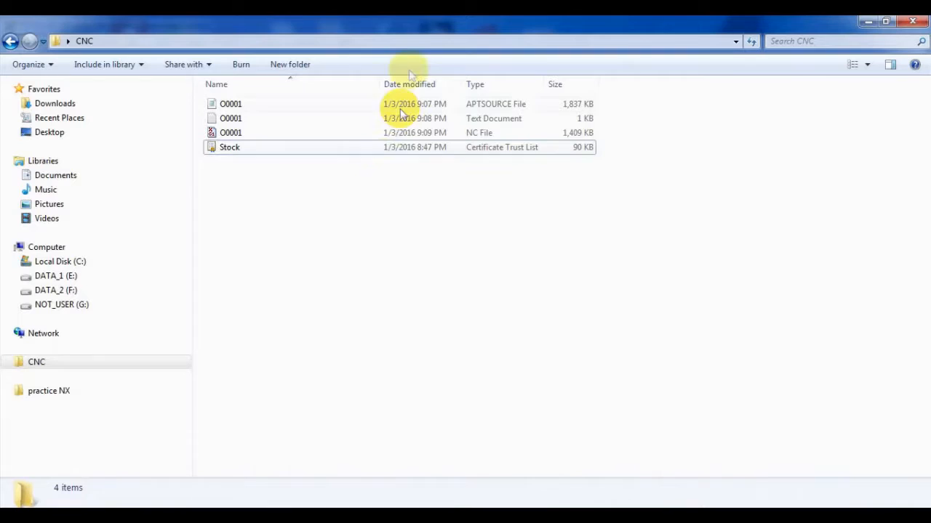
Step: Open the O0001 NC file from the CNC folder in Notepad and enlarge its window for reading
double_click(415, 29)
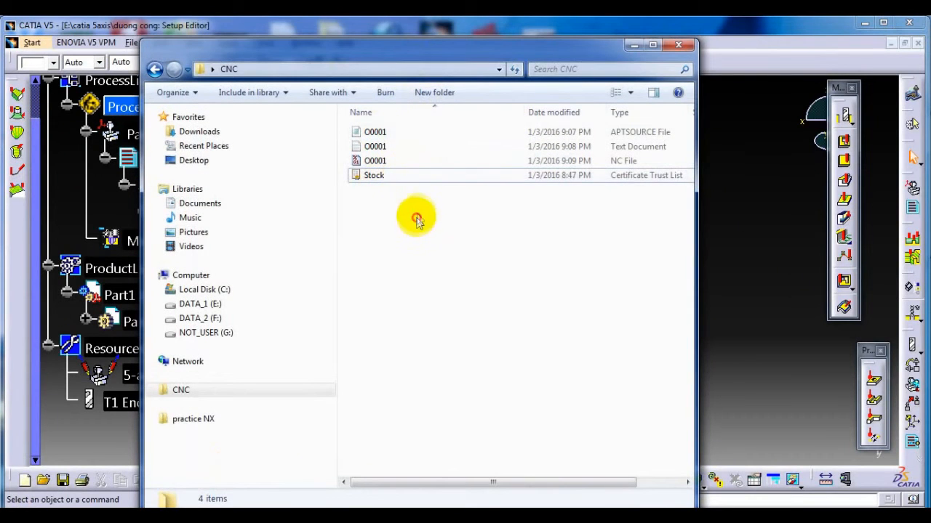
click(375, 158)
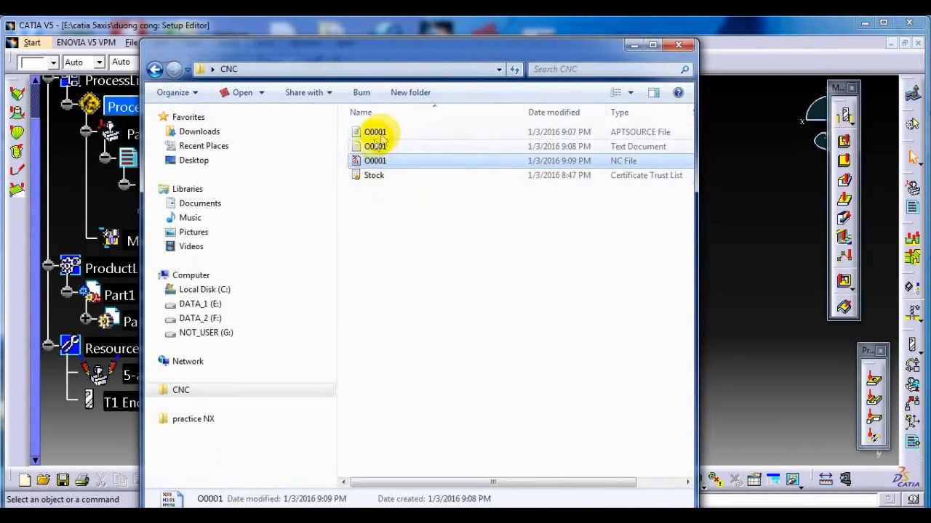
right_click(376, 164)
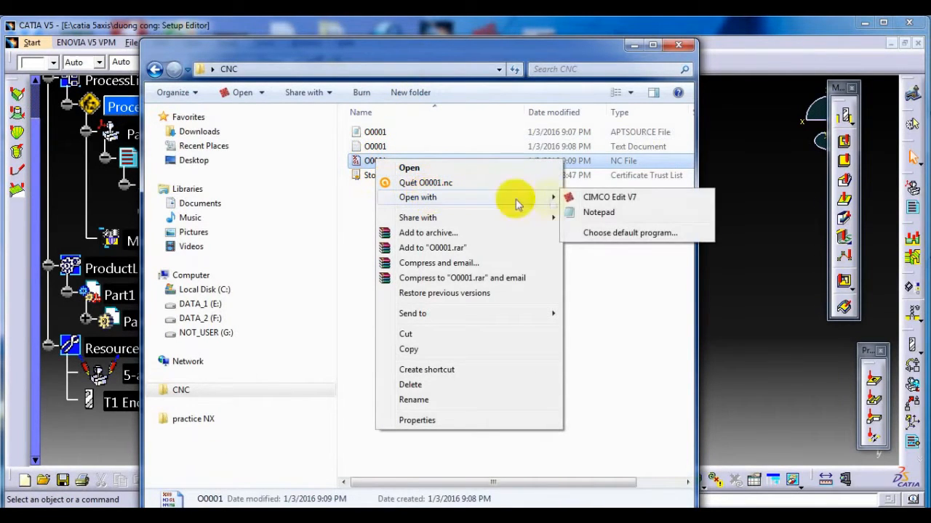
click(588, 216)
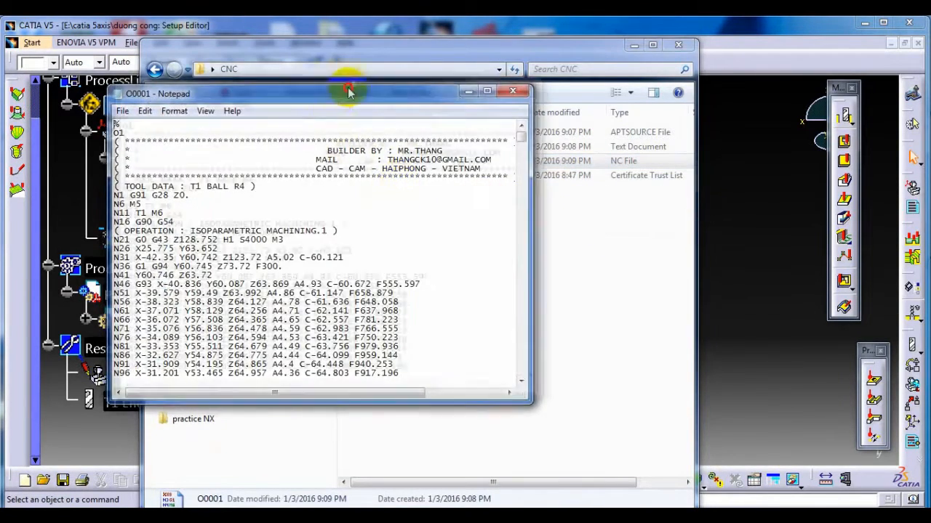
drag(349, 92, 362, 76)
drag(535, 376, 709, 452)
drag(397, 91, 492, 122)
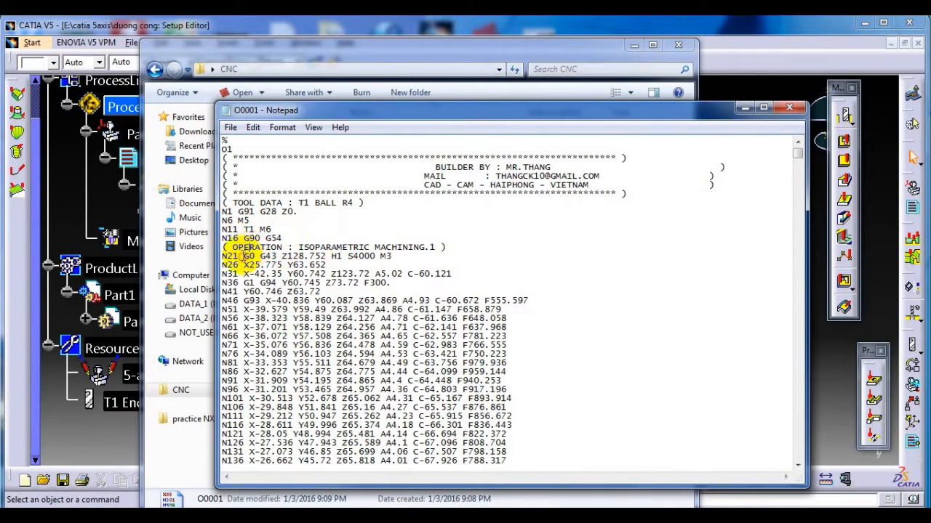
Step: Examine the opening blocks of the O0001 NC code, including the spindle start, A and C rotary moves and feed rates
drag(348, 257, 402, 256)
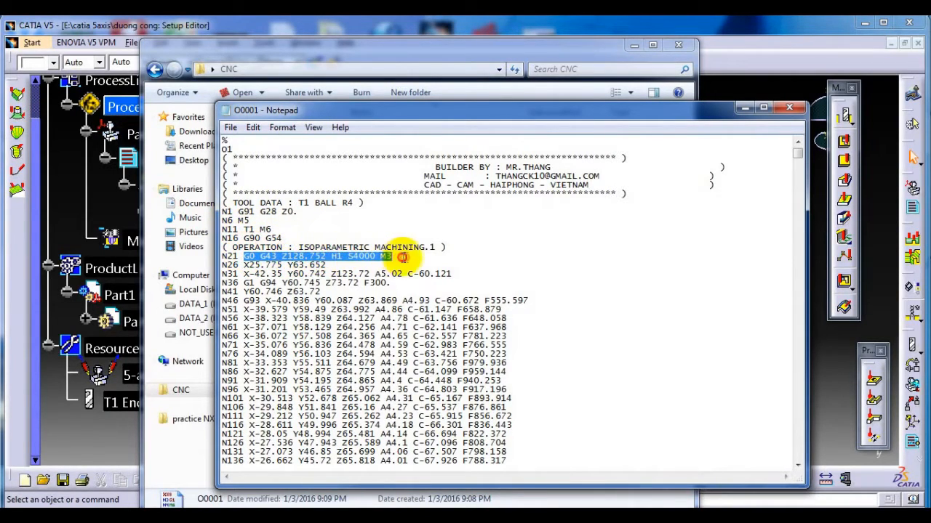
click(426, 262)
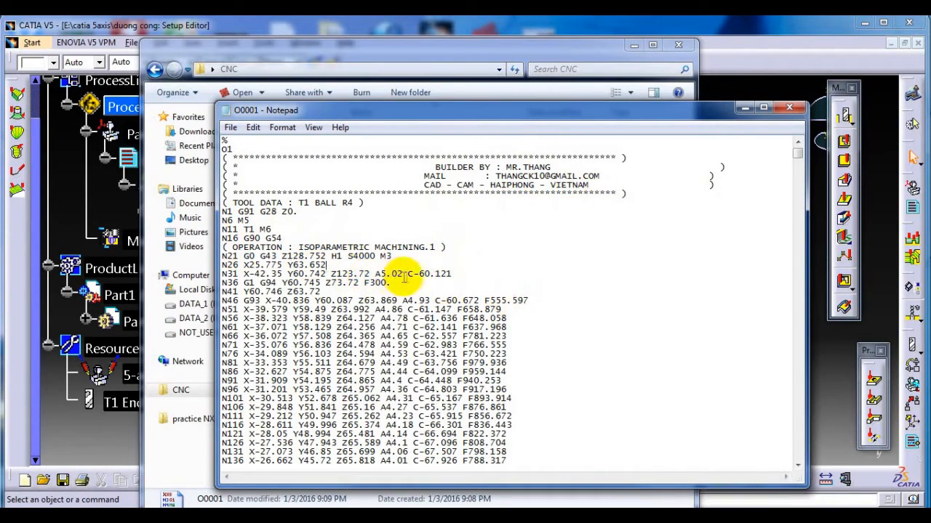
drag(407, 274, 452, 274)
drag(374, 274, 468, 274)
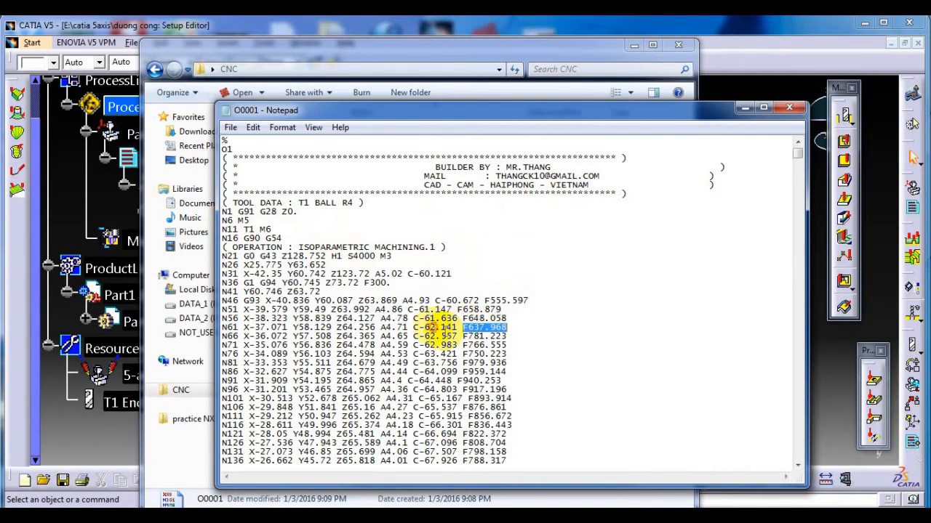
drag(445, 327, 231, 291)
scroll(422, 326, down, 1)
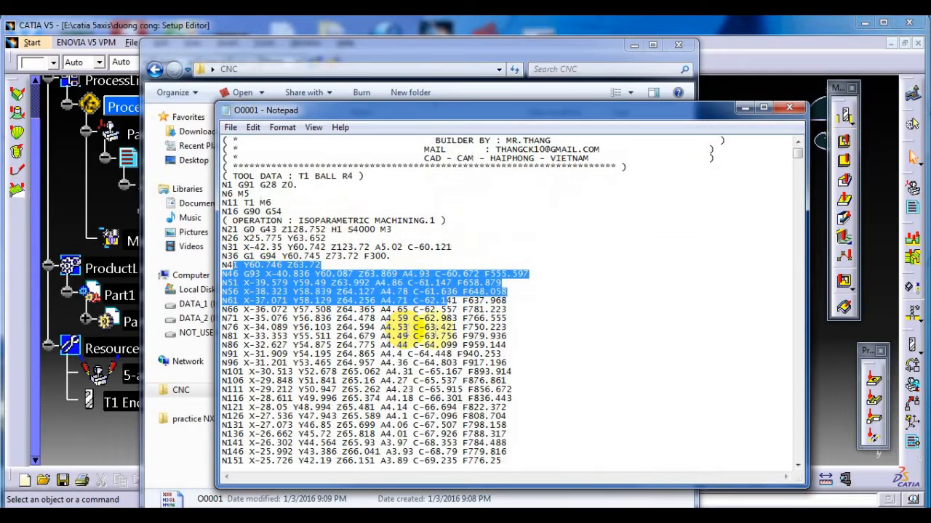
drag(509, 354, 331, 301)
drag(572, 355, 313, 284)
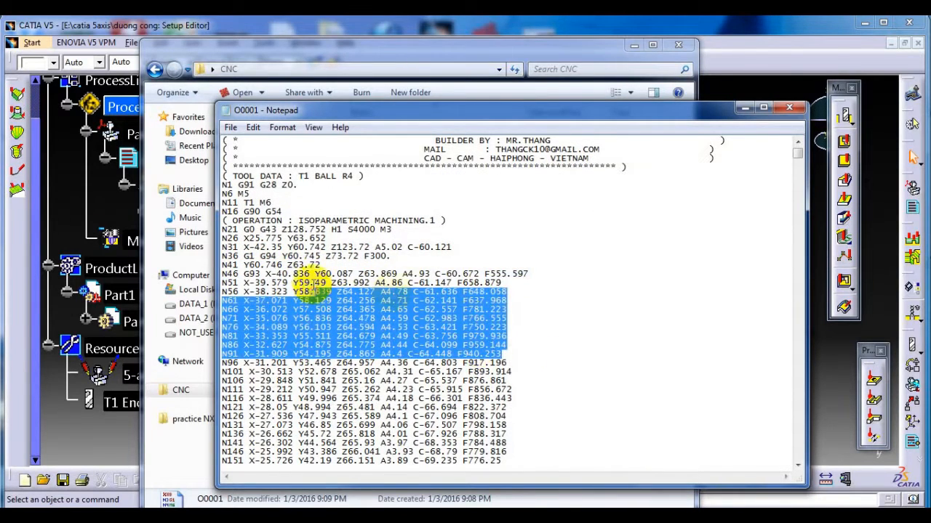
scroll(482, 318, down, 2)
click(486, 336)
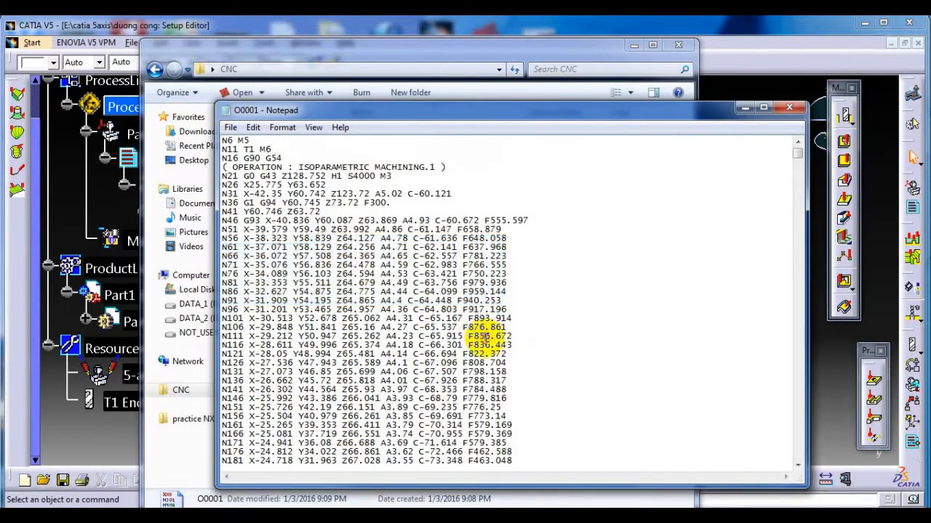
drag(433, 332, 489, 318)
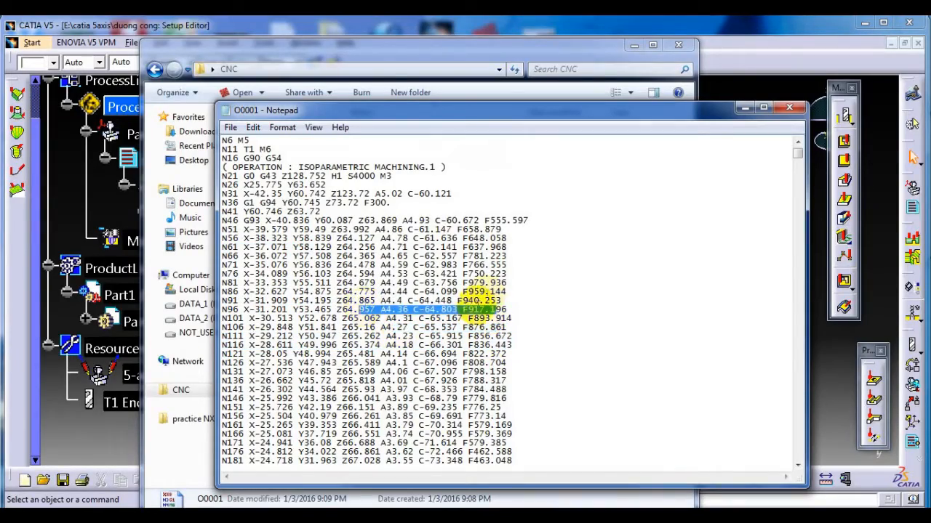
scroll(450, 287, down, 12)
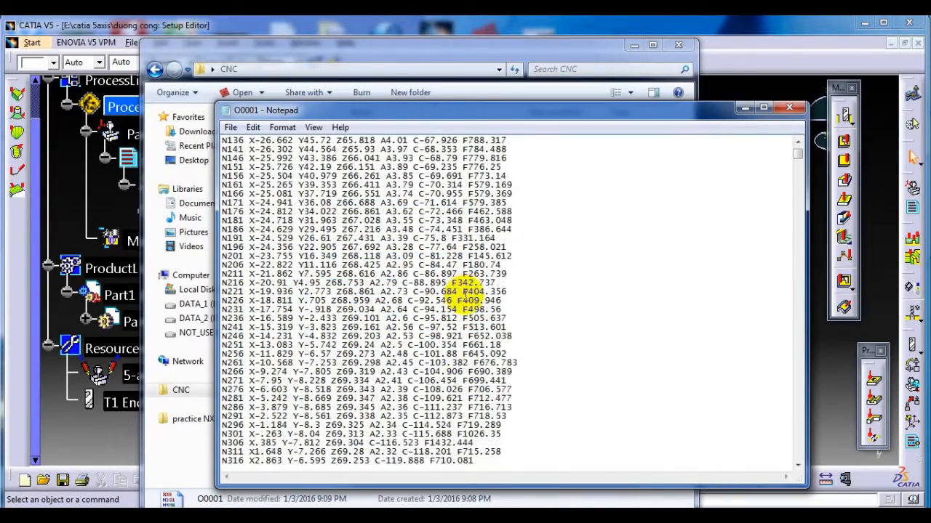
scroll(490, 313, down, 20)
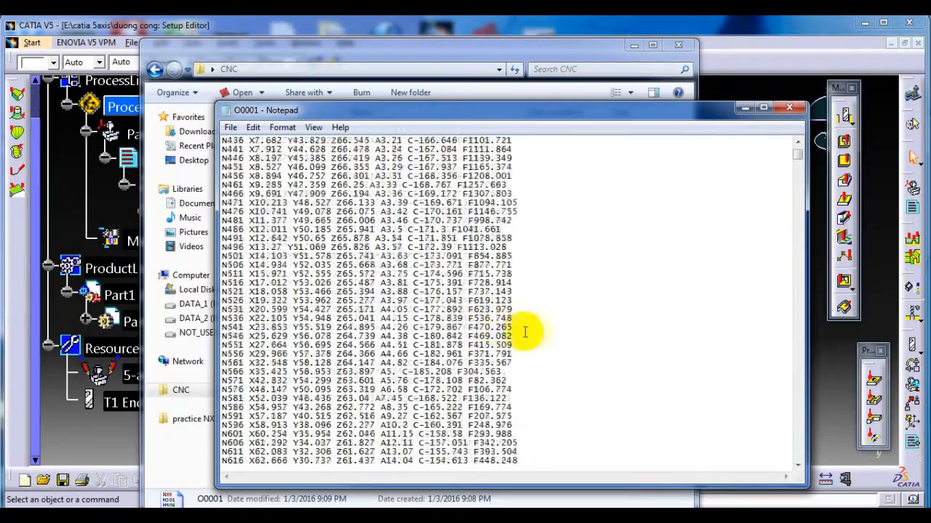
Step: Check the final blocks of the O0001 NC code, then close the file and return to the CATIA model
drag(794, 158, 819, 465)
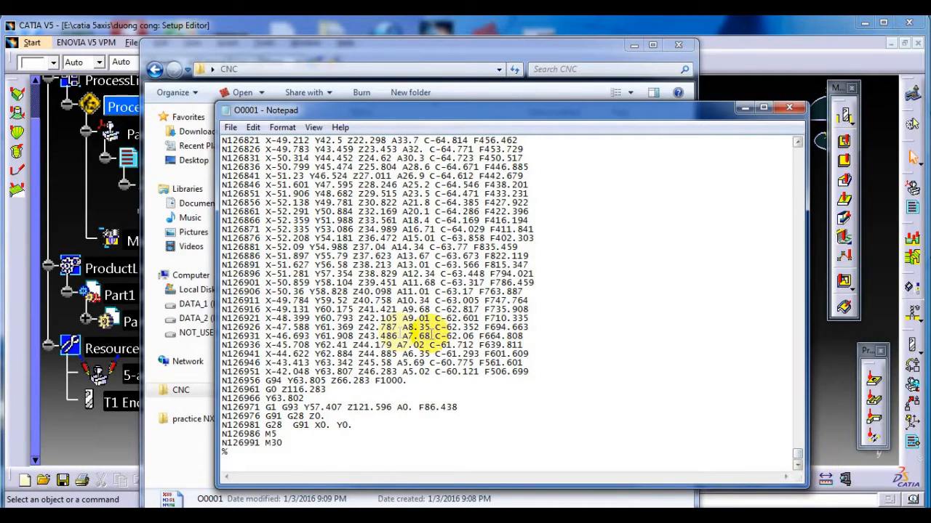
drag(371, 428, 240, 370)
drag(288, 229, 289, 219)
scroll(549, 245, up, 2)
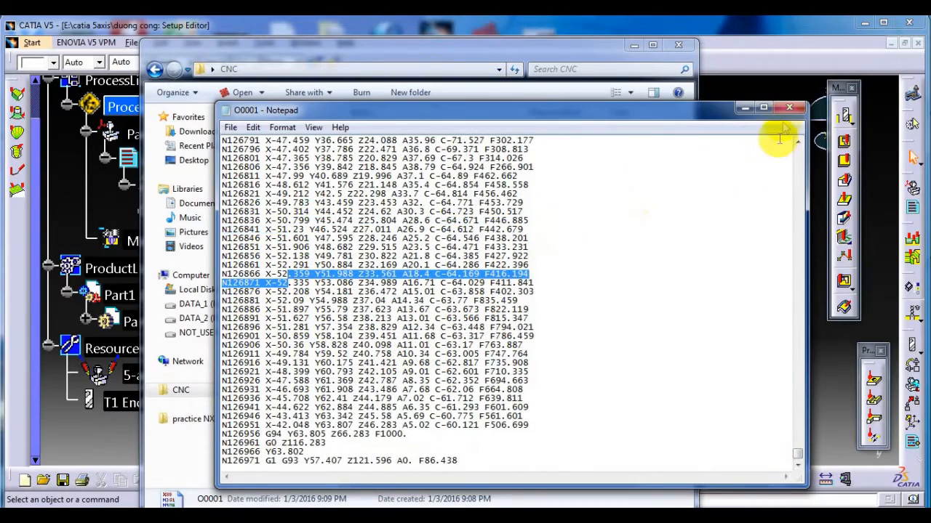
click(791, 109)
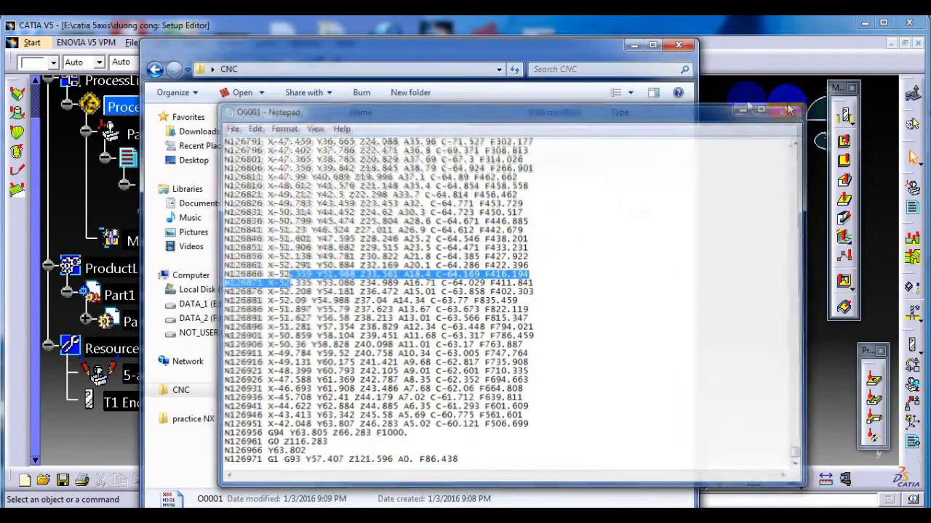
click(637, 45)
middle_drag(461, 245, 507, 227)
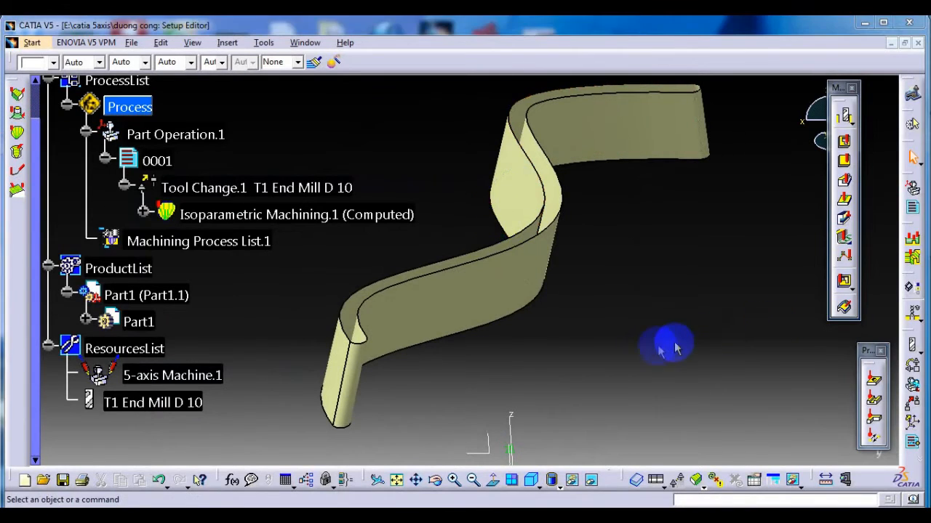
middle_drag(518, 345, 475, 346)
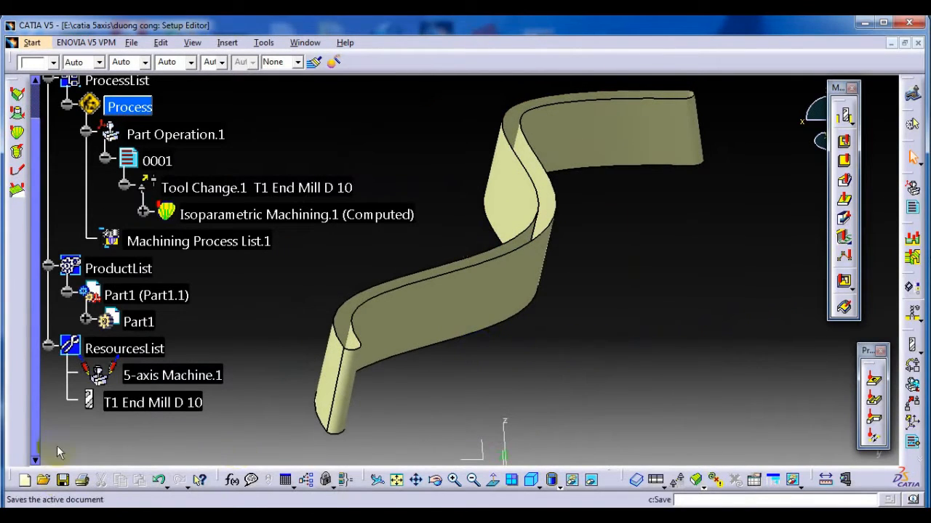
Step: Launch VERICUT 7.3.3 (64) from the installed CGTech programs
click(21, 517)
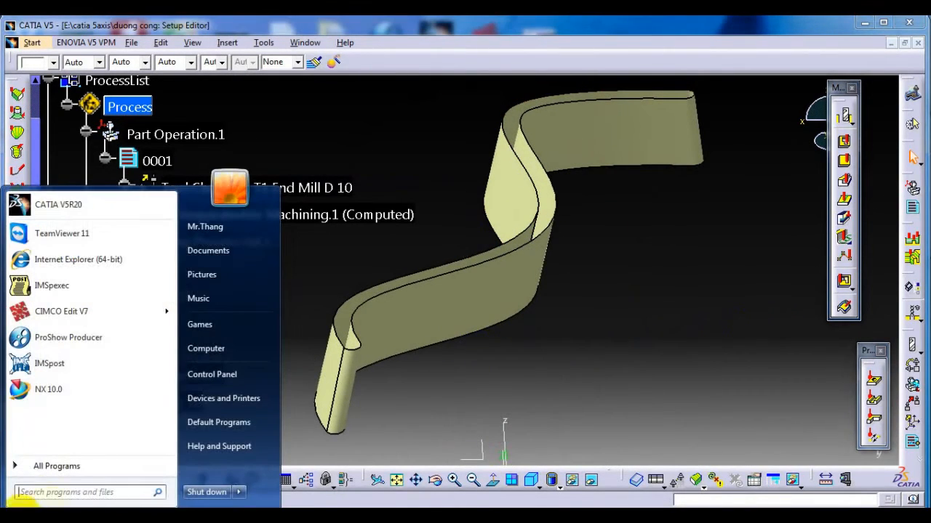
click(65, 466)
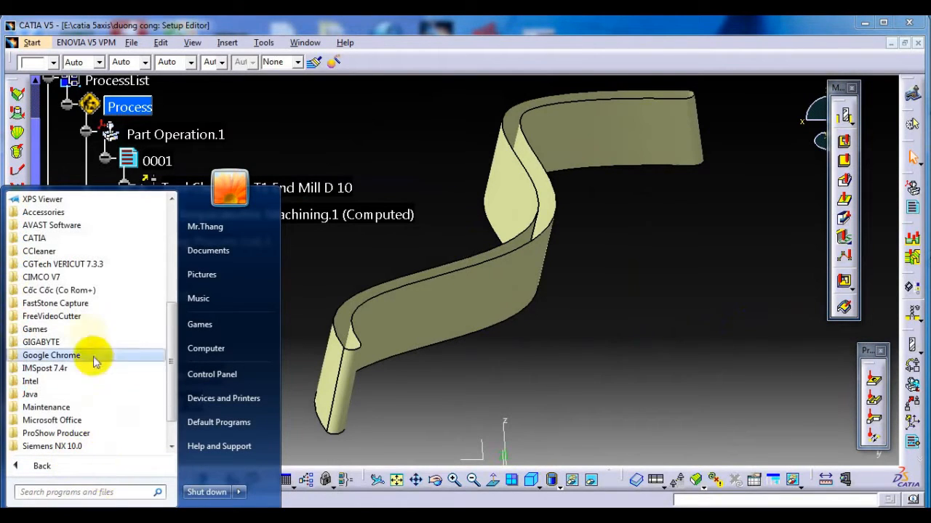
click(65, 266)
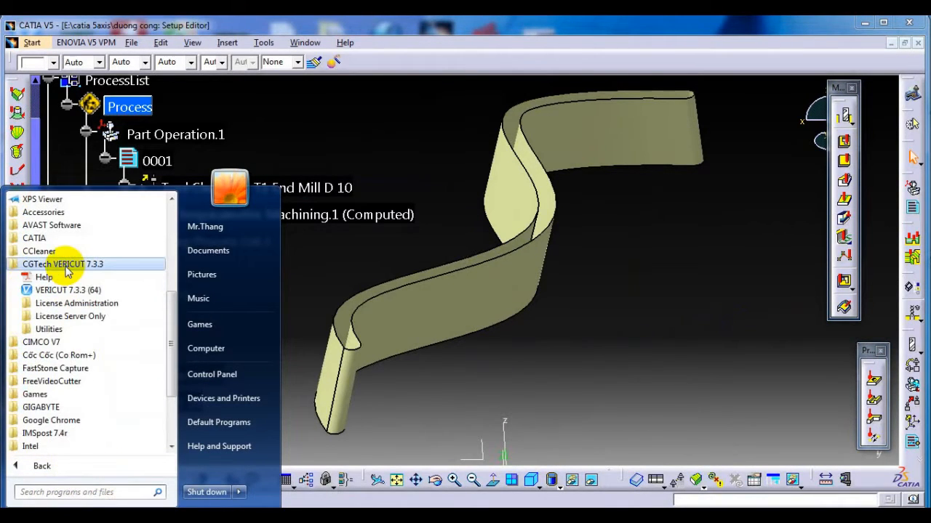
click(67, 291)
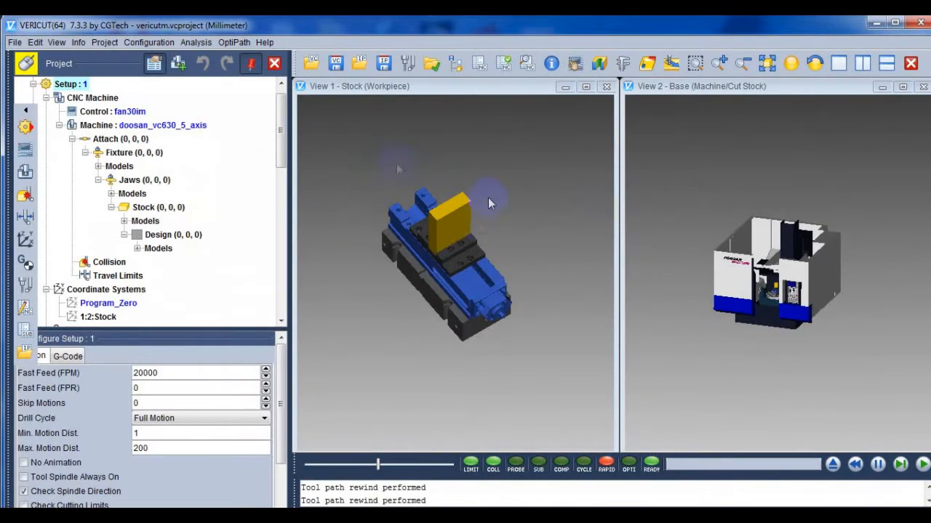
Step: Start opening a VERICUT project and browse to the "machine vericut 7.1.1" folder on drive DATA_2 (F:)
click(14, 42)
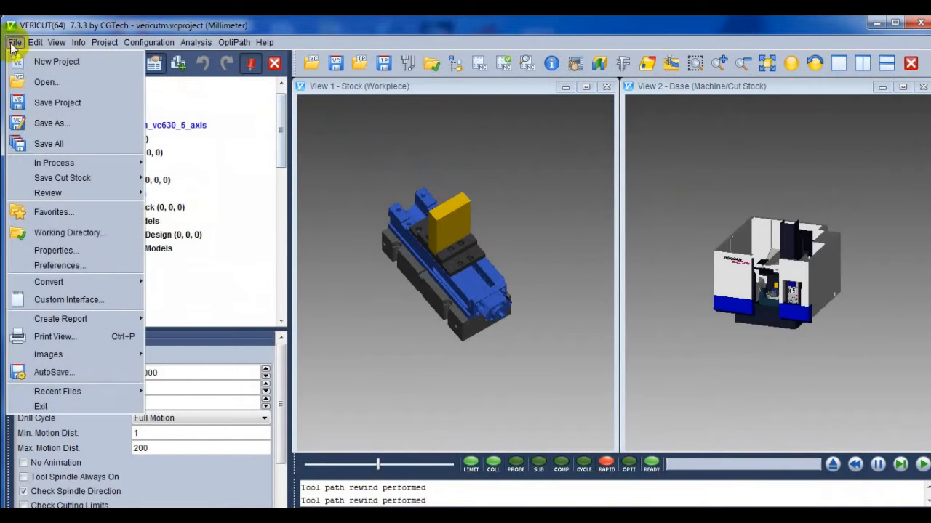
click(44, 83)
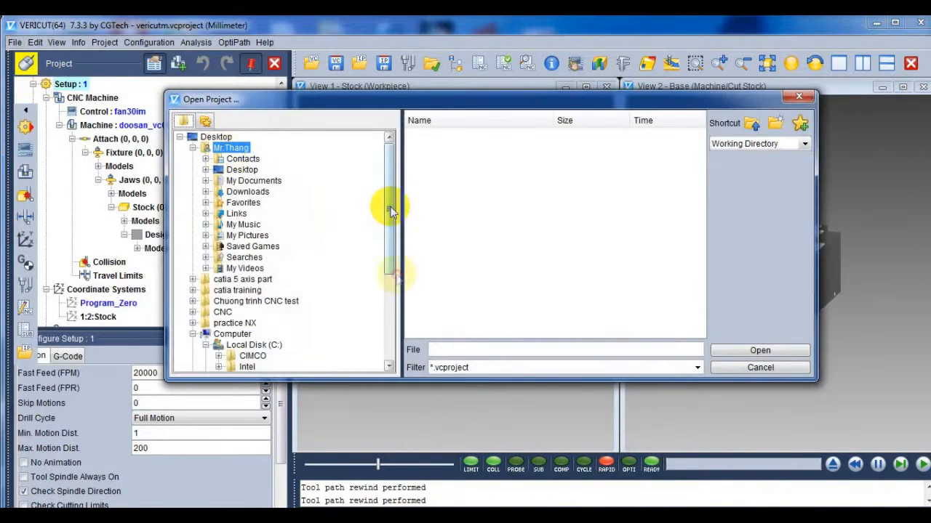
drag(385, 208, 378, 357)
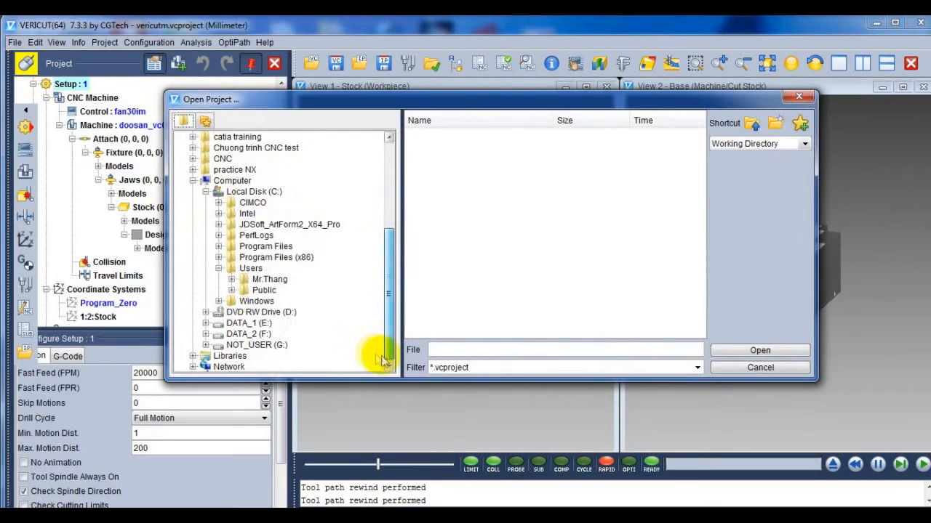
double_click(248, 334)
scroll(290, 327, down, 1)
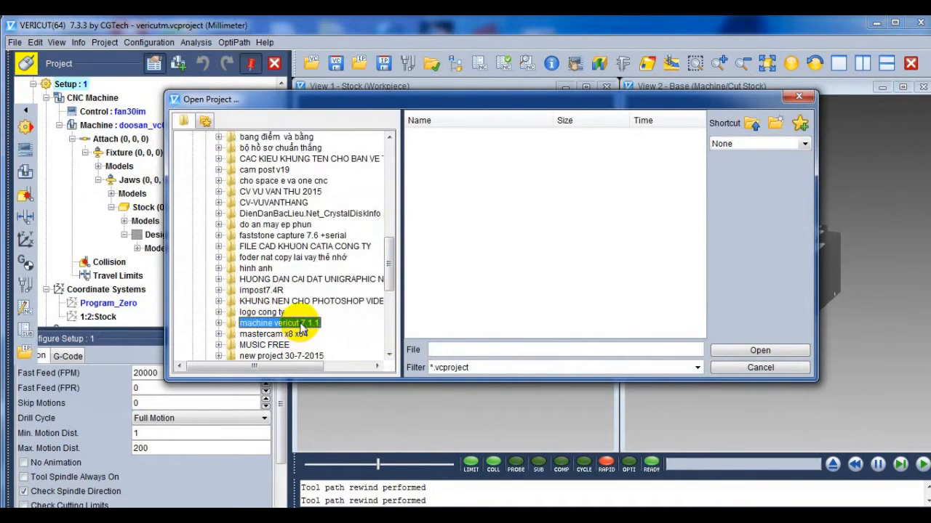
double_click(304, 331)
click(303, 328)
scroll(251, 174, up, 1)
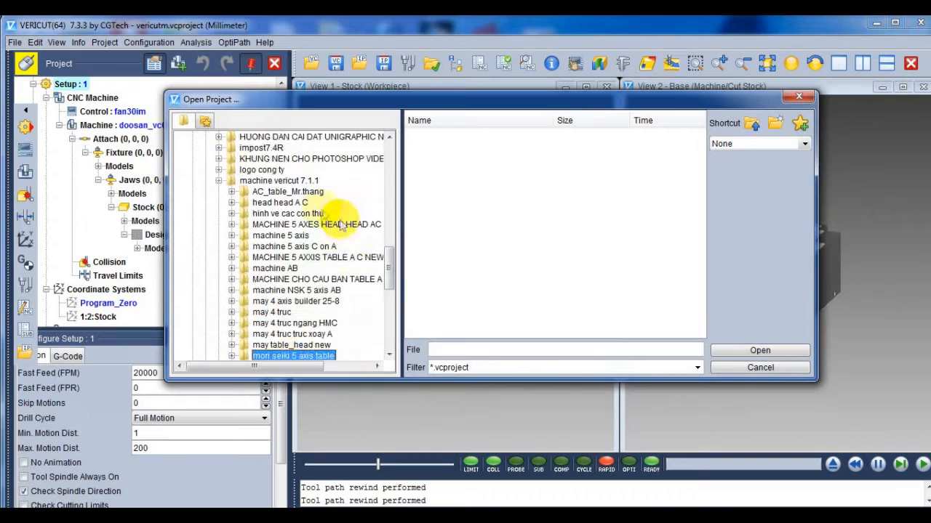
Step: Open the Machining_AC project from the AC table machine's folder
double_click(273, 189)
scroll(282, 183, down, 1)
click(273, 170)
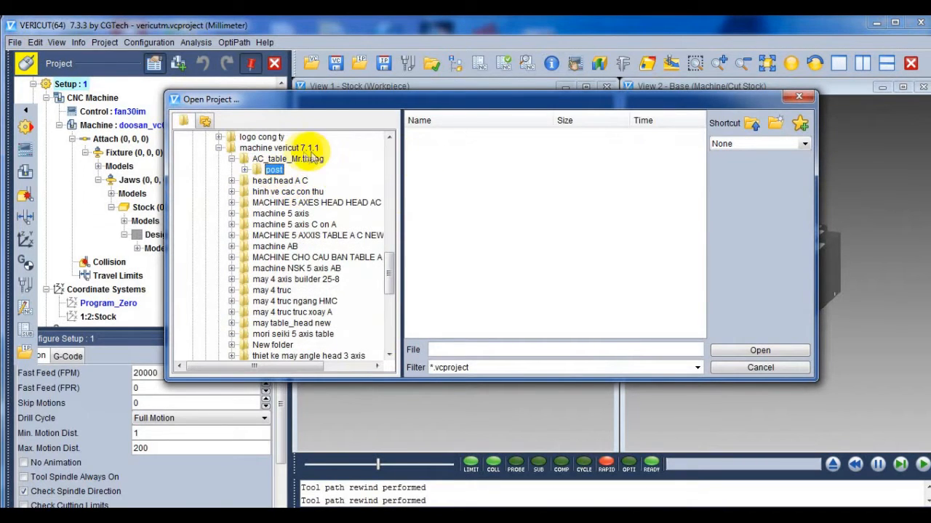
click(288, 158)
double_click(443, 136)
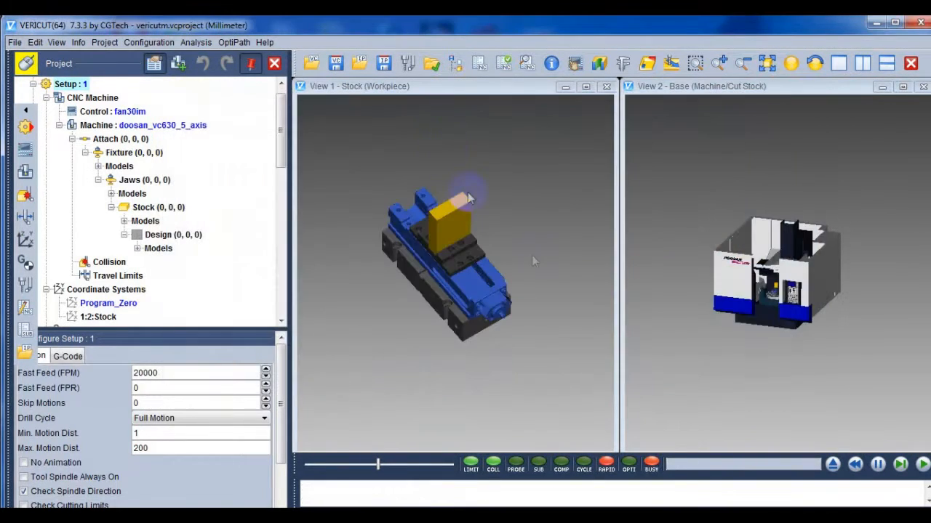
scroll(655, 214, up, 2)
scroll(586, 240, down, 3)
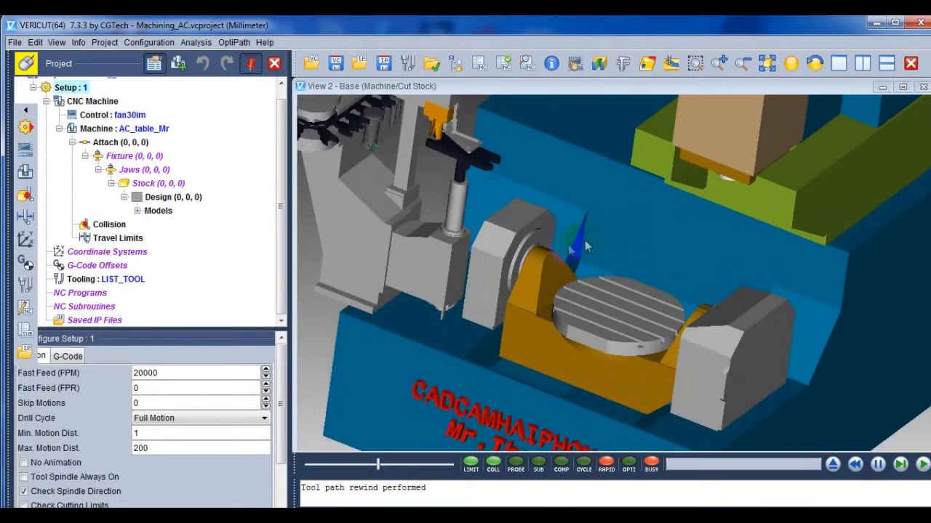
Step: Remove the vericutm_design.ply model from the Design component under the stock
click(152, 183)
click(159, 211)
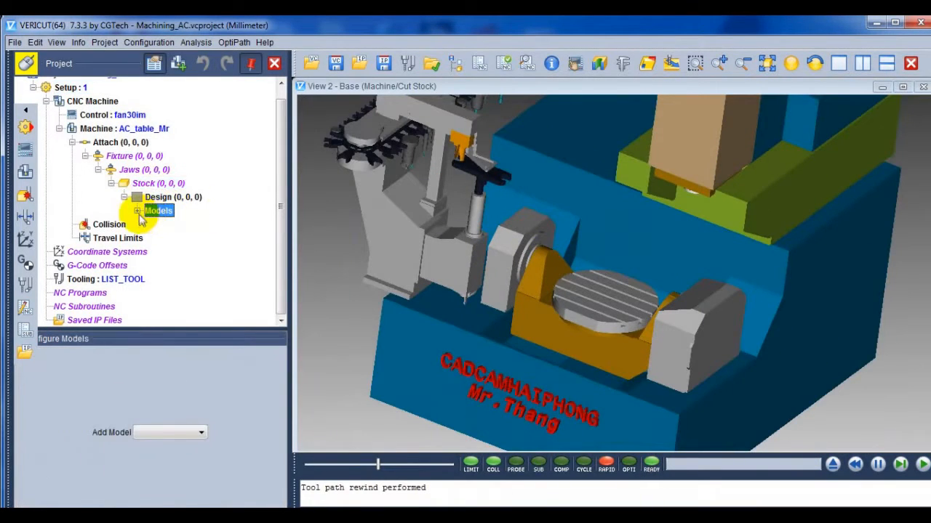
click(137, 210)
right_click(167, 221)
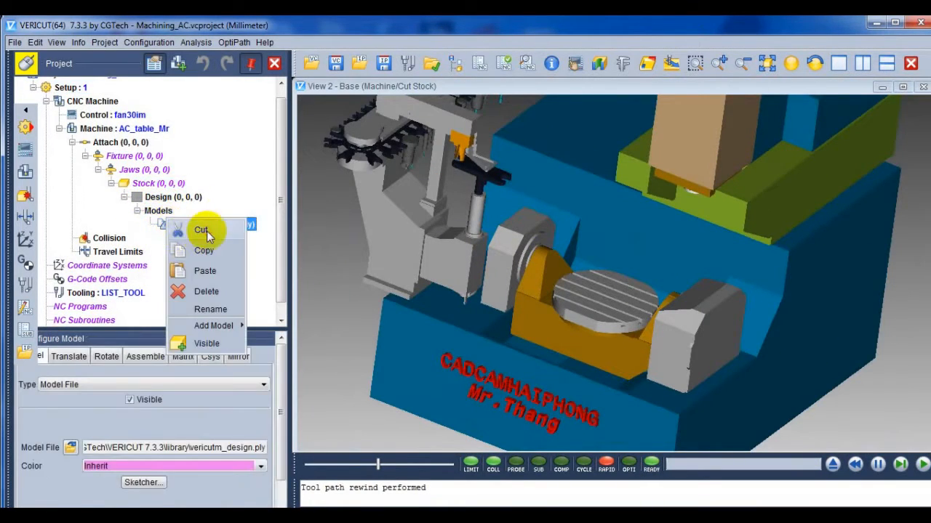
click(206, 231)
Step: Add the model file Stock.stl from the desktop's CNC folder to the Stock component
click(142, 195)
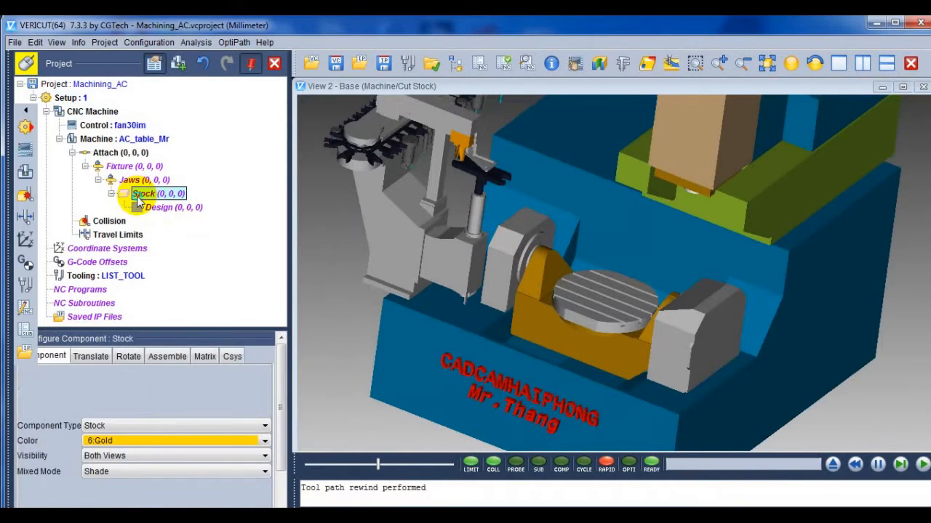
right_click(138, 200)
mouse_move(215, 335)
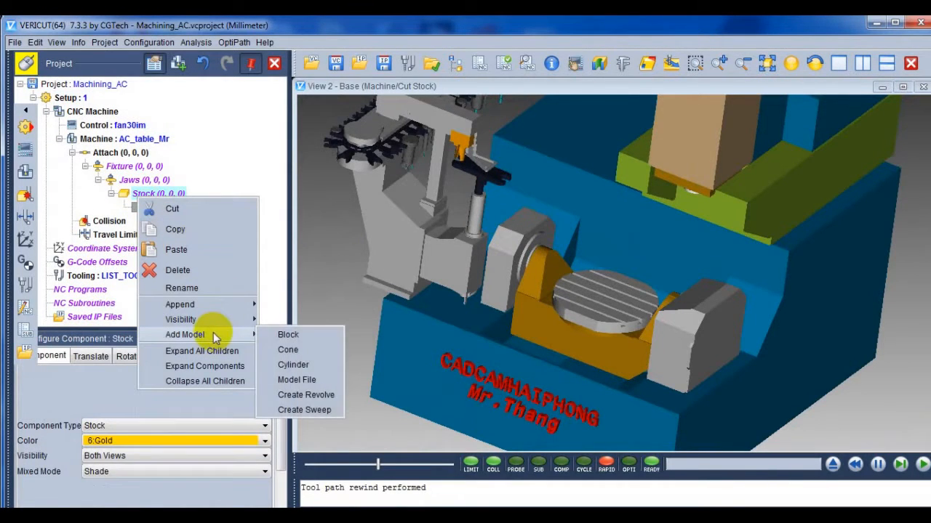
click(309, 378)
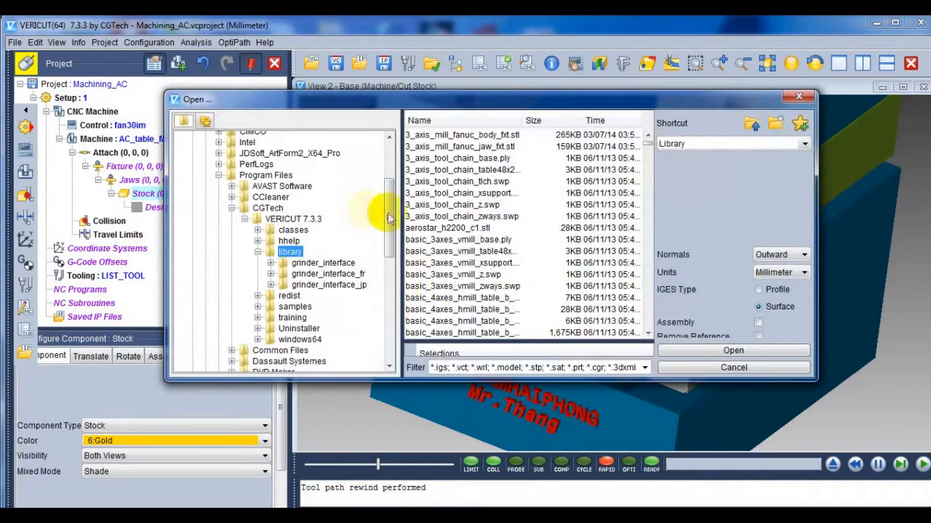
drag(384, 198, 395, 118)
click(222, 138)
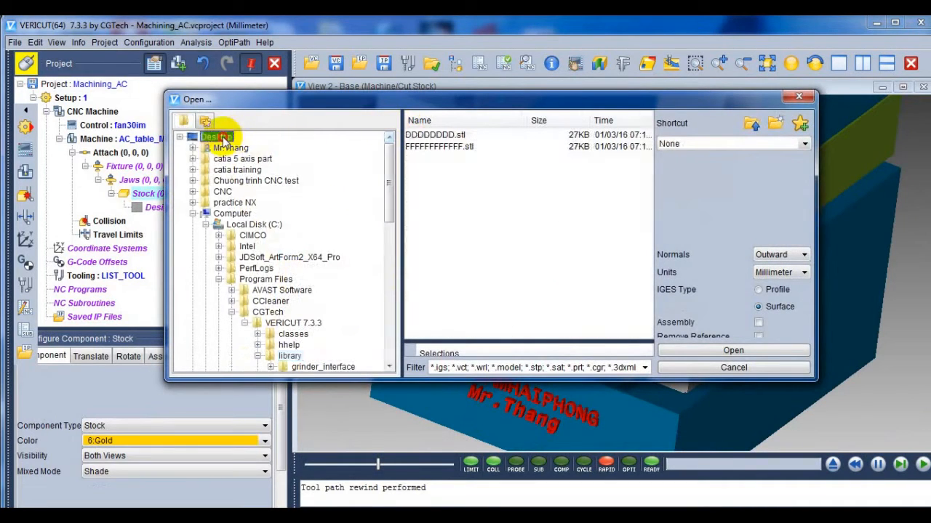
click(223, 192)
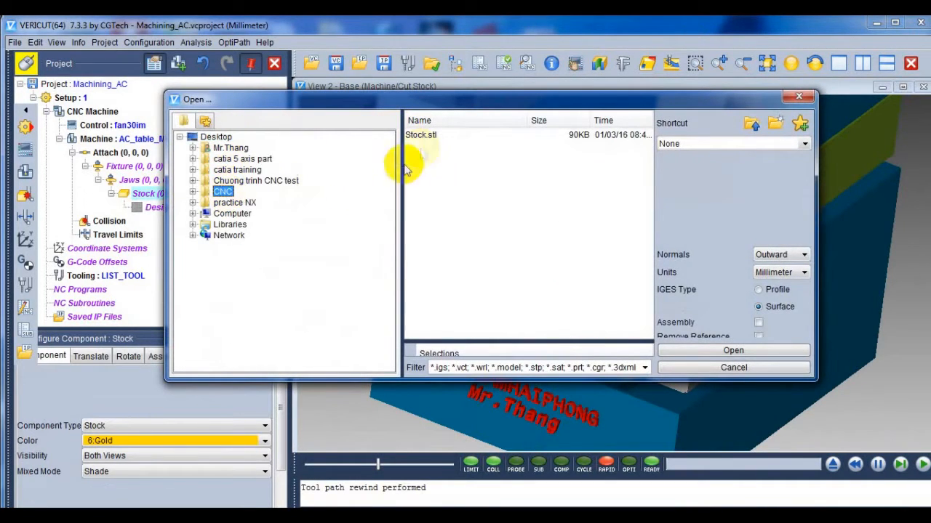
click(420, 135)
click(694, 353)
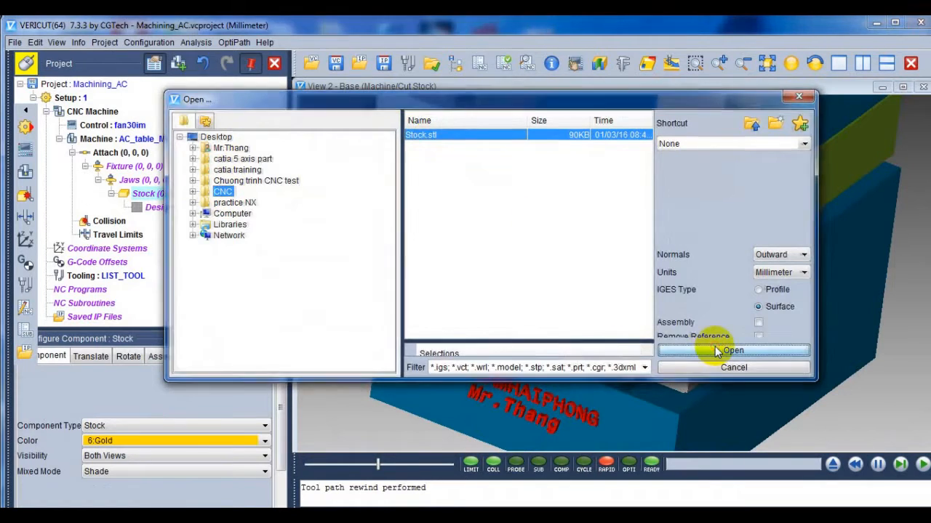
Step: Set the colour of the Stock.stl model to 14:Green
scroll(602, 295, up, 5)
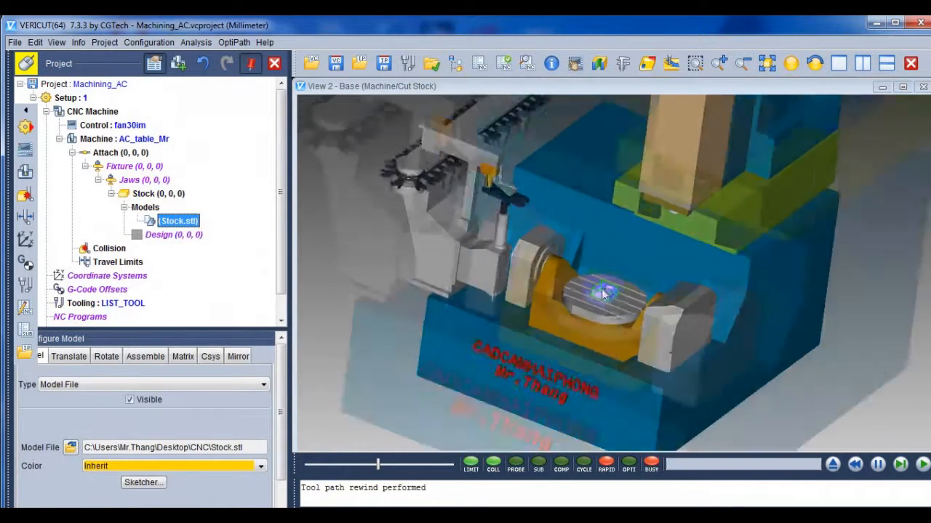
click(117, 466)
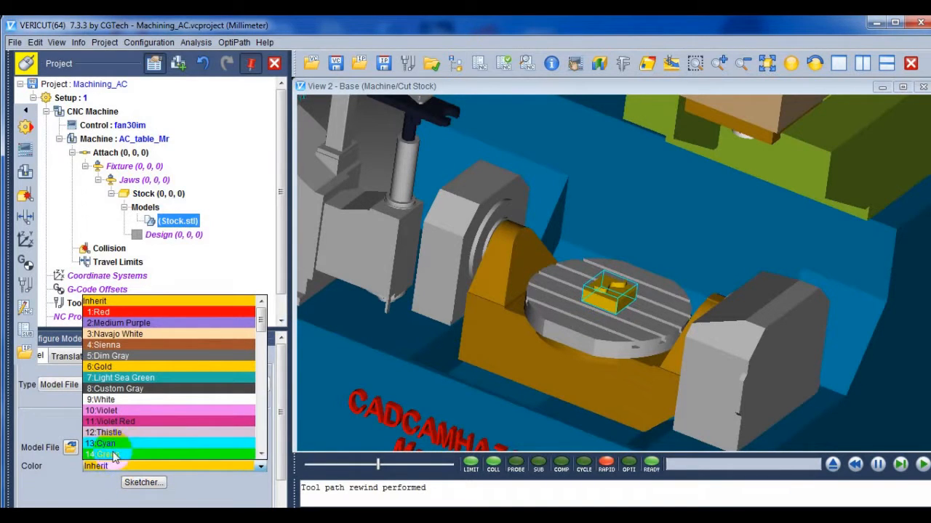
click(115, 457)
scroll(622, 344, down, 2)
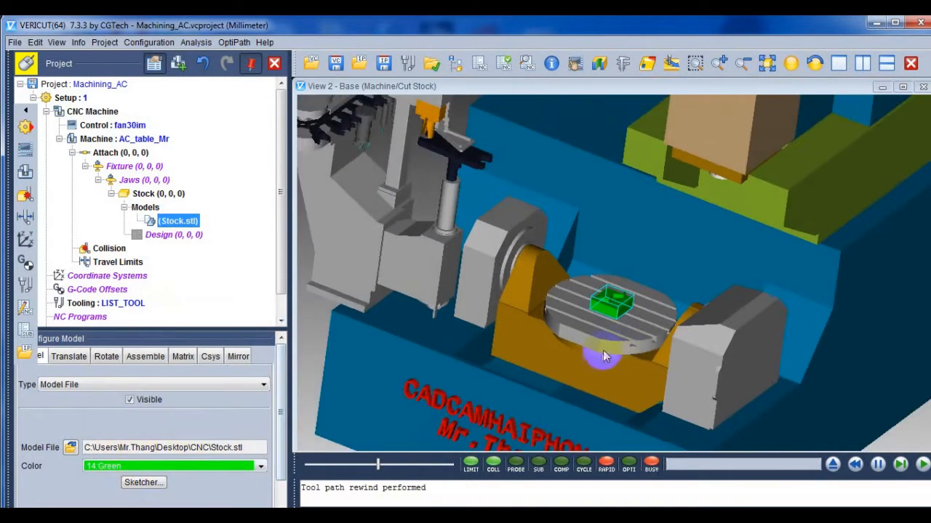
scroll(603, 356, down, 1)
Step: Add a new coordinate system to the setup, attached to the stock
scroll(120, 258, down, 1)
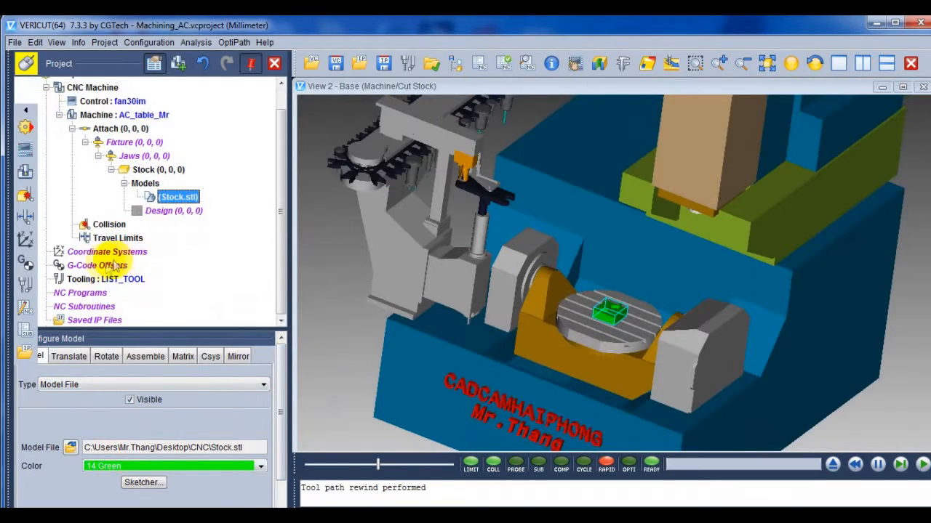
click(98, 252)
click(93, 424)
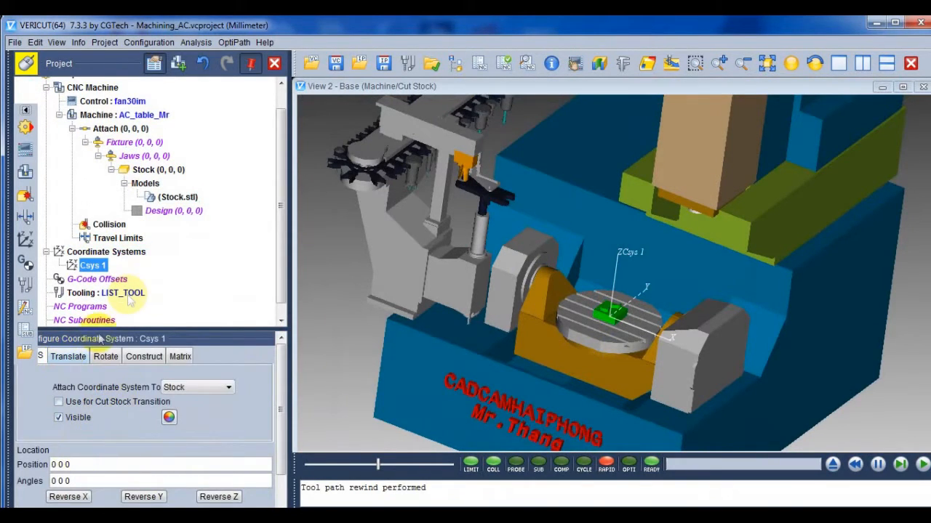
Step: Add a Work Offsets G-code offset with register 54 for subsystem 1
click(106, 280)
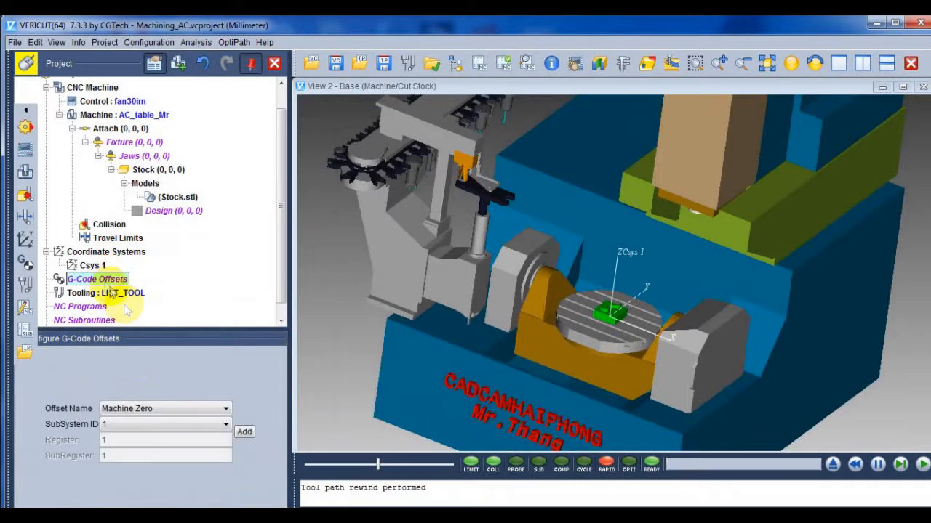
click(150, 408)
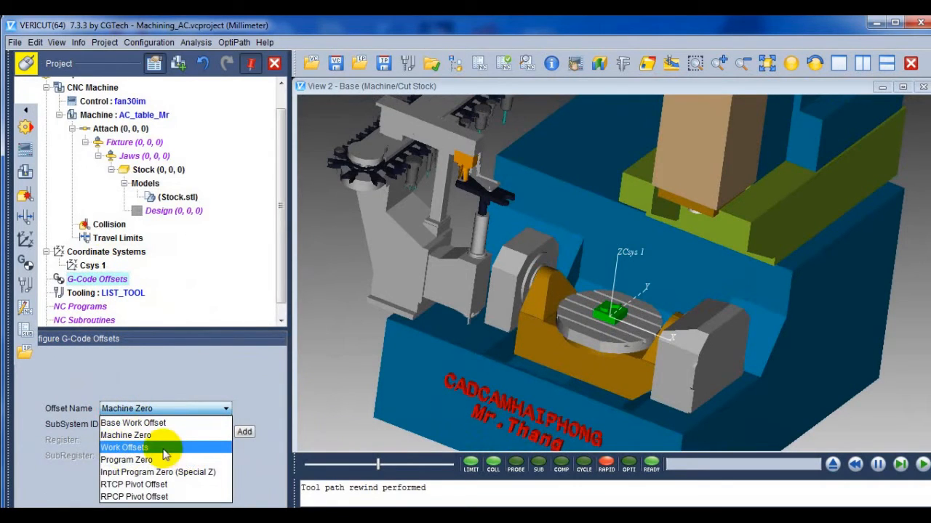
click(163, 448)
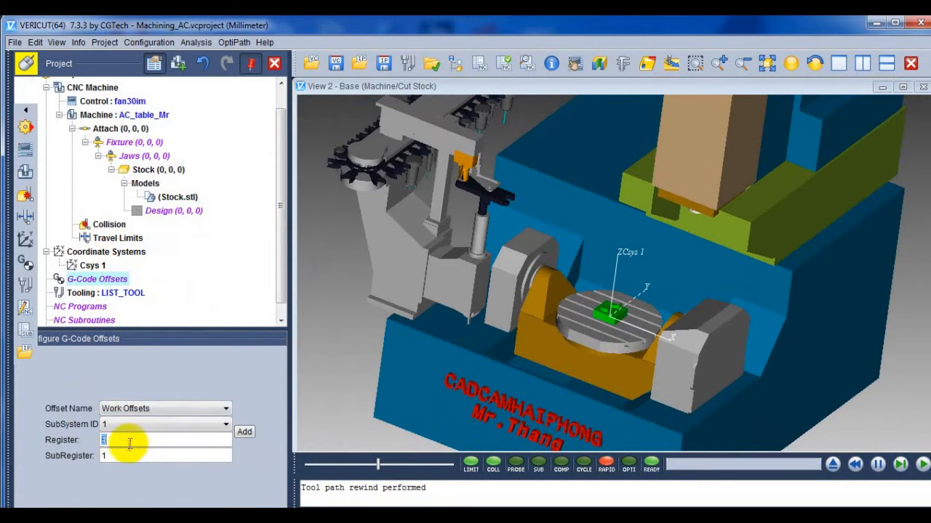
text(54)
click(244, 432)
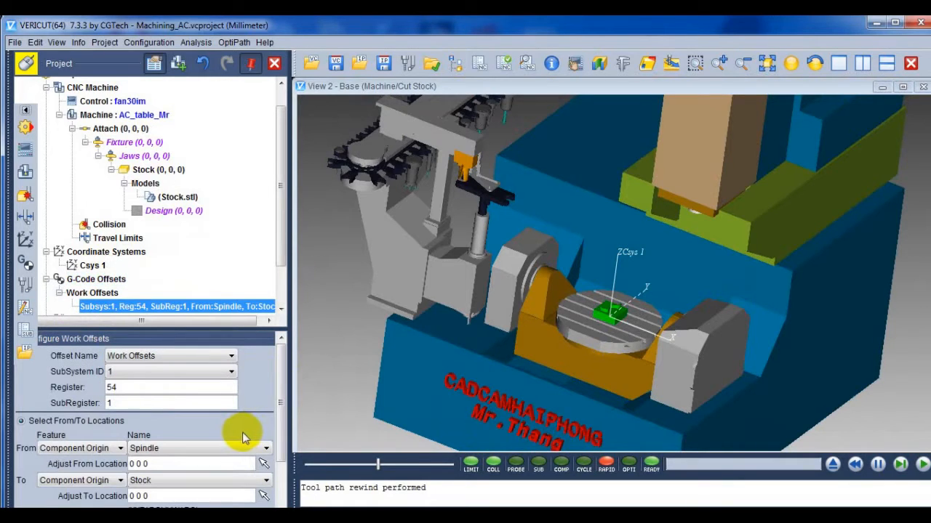
Step: Set the work offset's To location to the CSYS Origin of Csys 1
scroll(160, 412, down, 1)
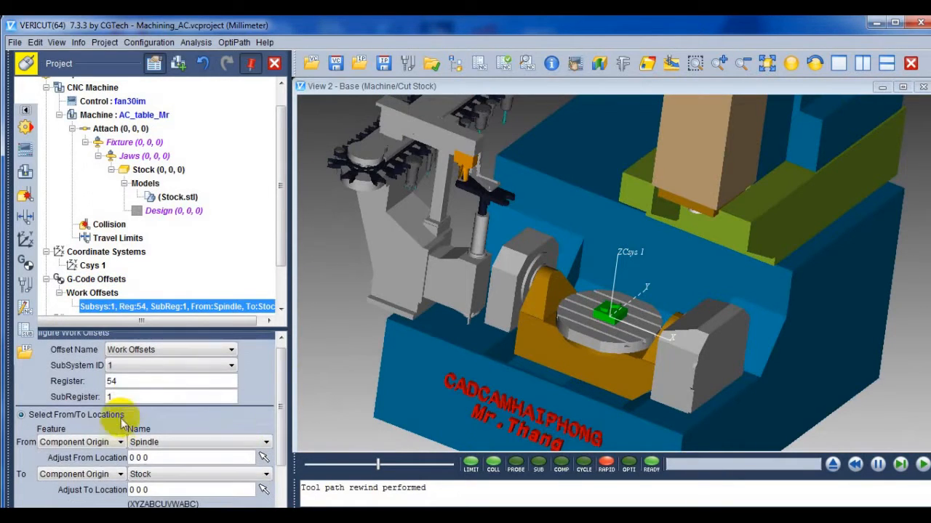
click(120, 474)
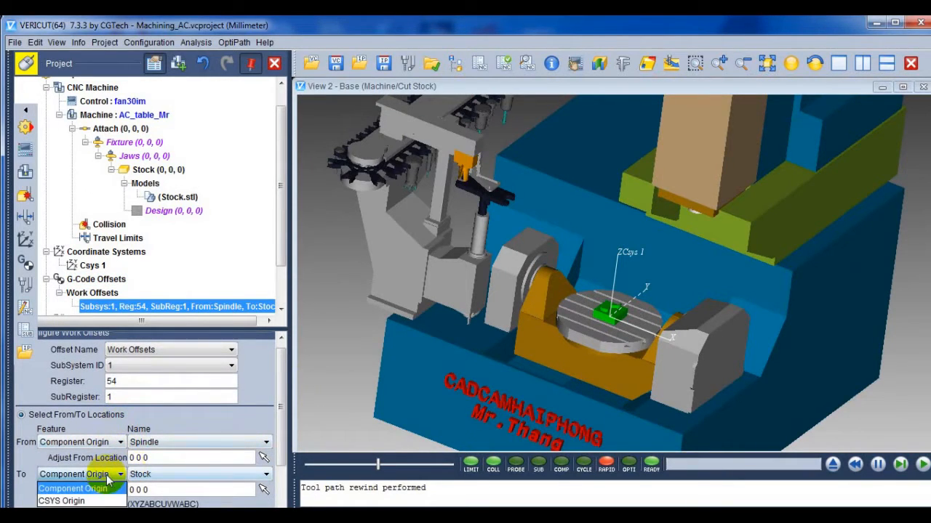
click(65, 501)
Step: Open the LIST_TOOL tooling in the Tool Manager and start a new empty tool library
scroll(149, 240, down, 2)
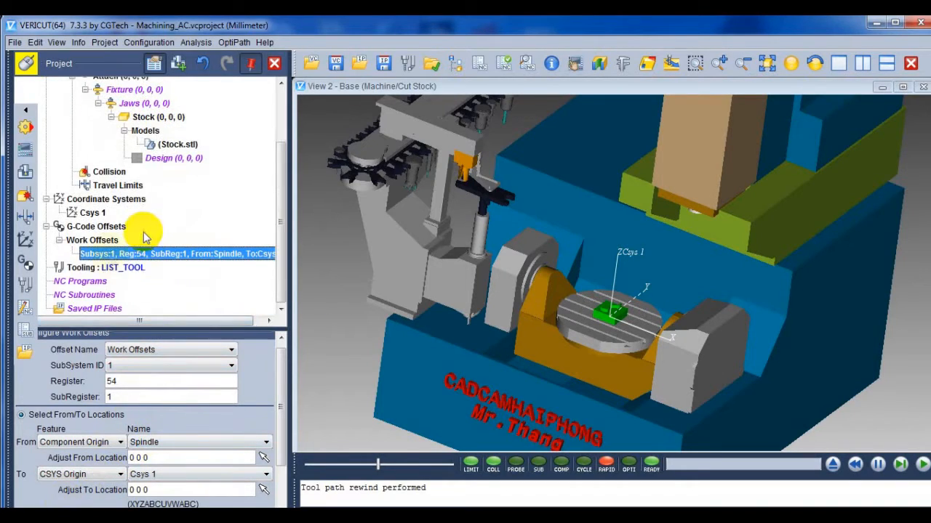
double_click(97, 267)
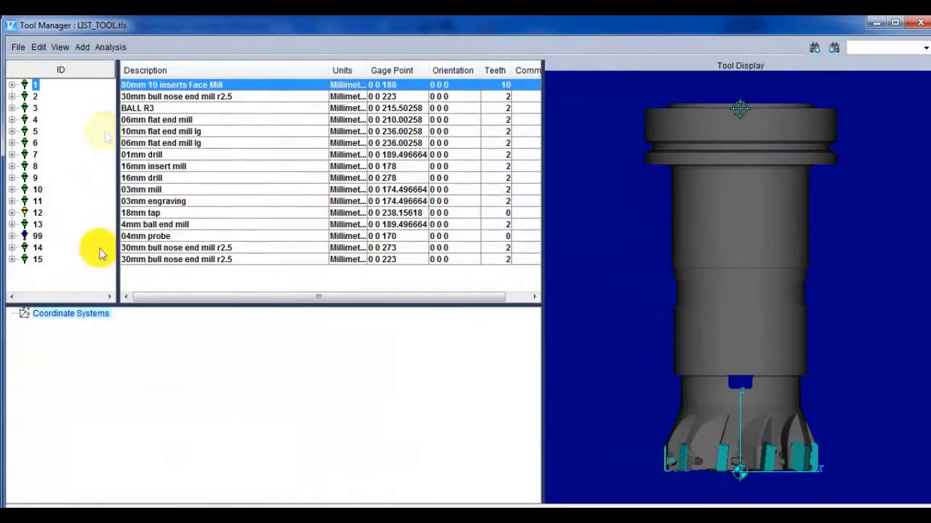
click(18, 48)
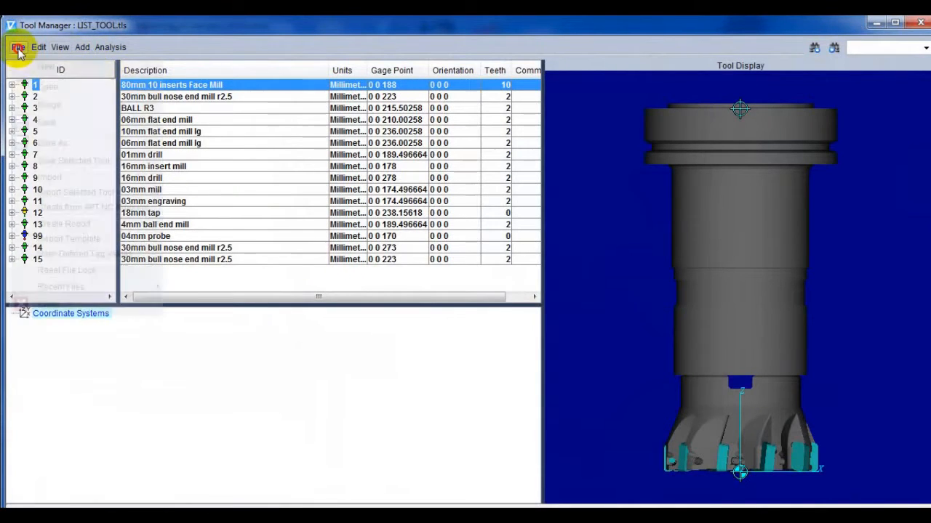
click(40, 66)
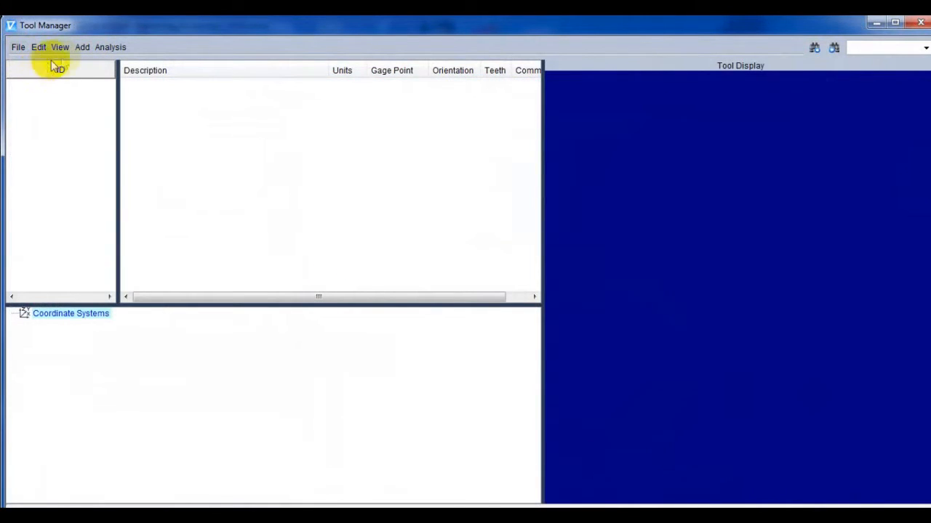
Step: Add a new milling tool and choose Ball Nose End Mill as its revolved cutter shape
click(86, 47)
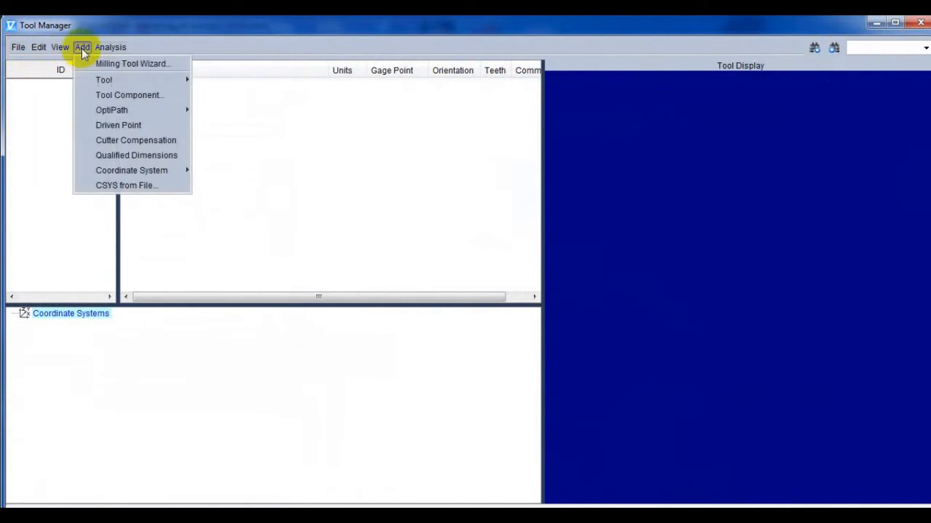
mouse_move(160, 80)
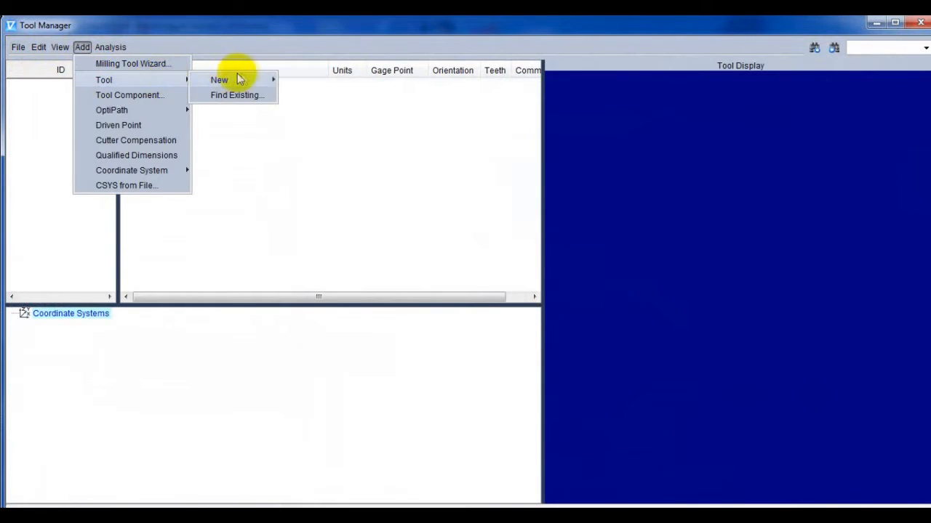
mouse_move(240, 80)
click(293, 80)
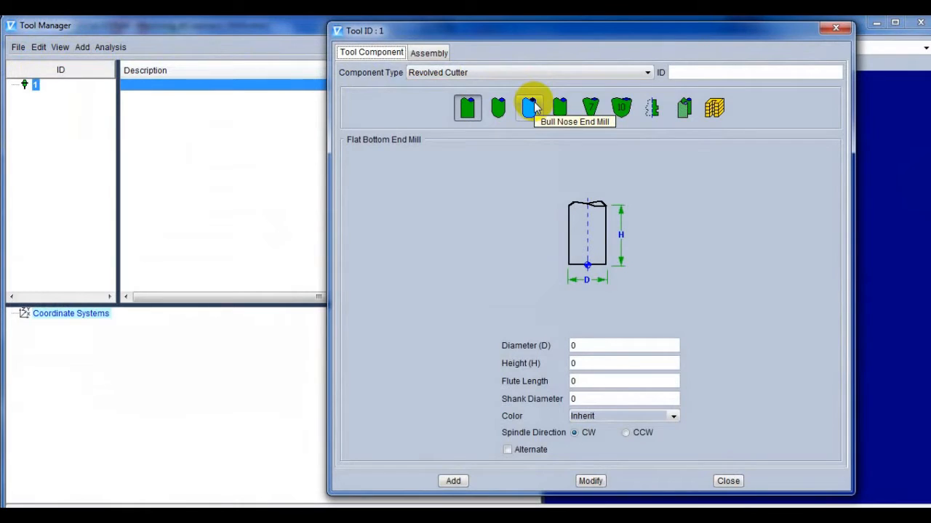
click(559, 107)
click(498, 107)
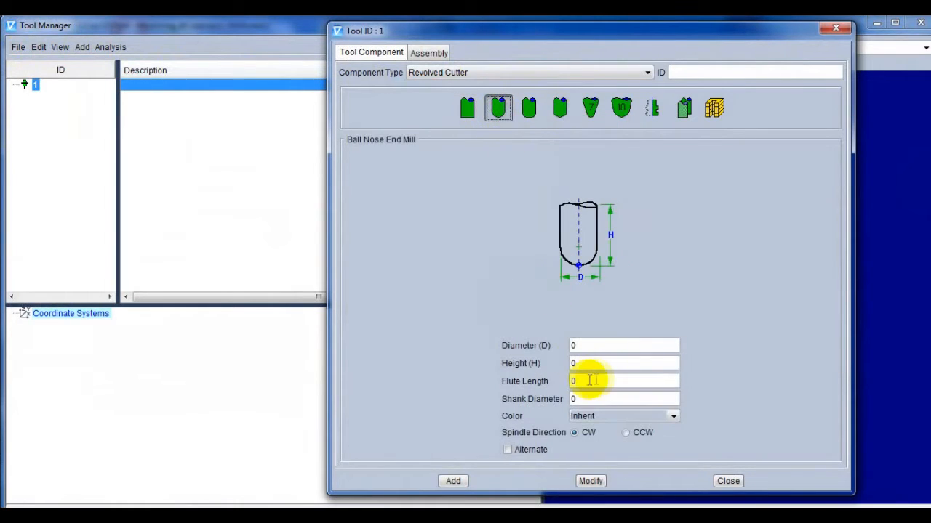
Step: Define the ball nose cutter with diameter 8, height 140, flute length 100 and shank diameter 30, and add it to tool 1
text(8)
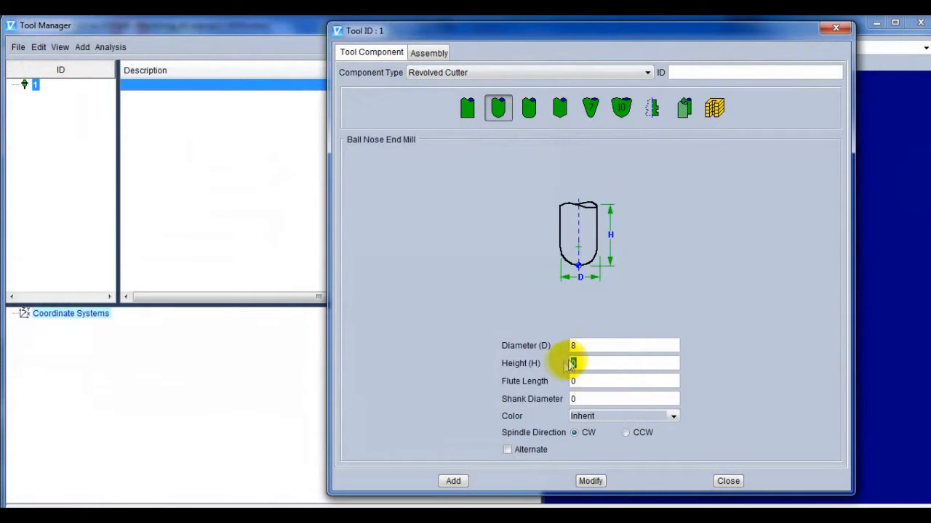
text(120)
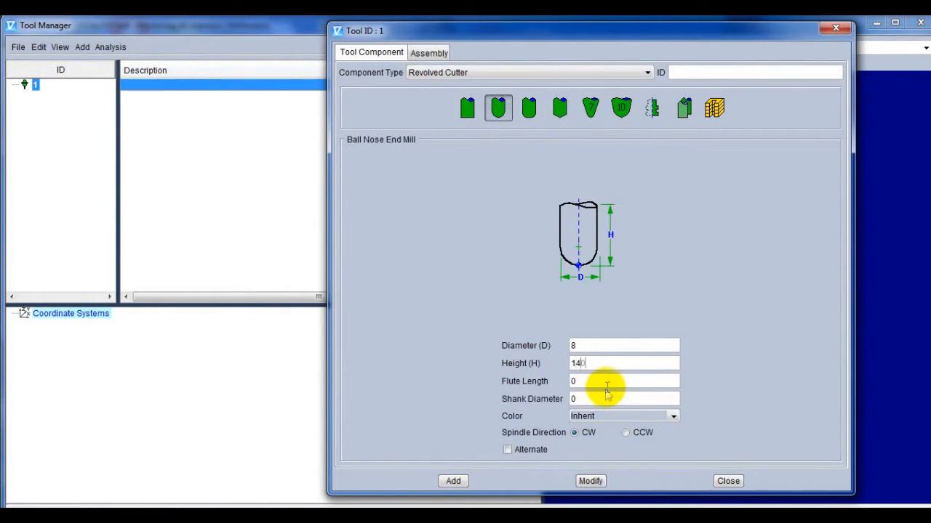
click(533, 386)
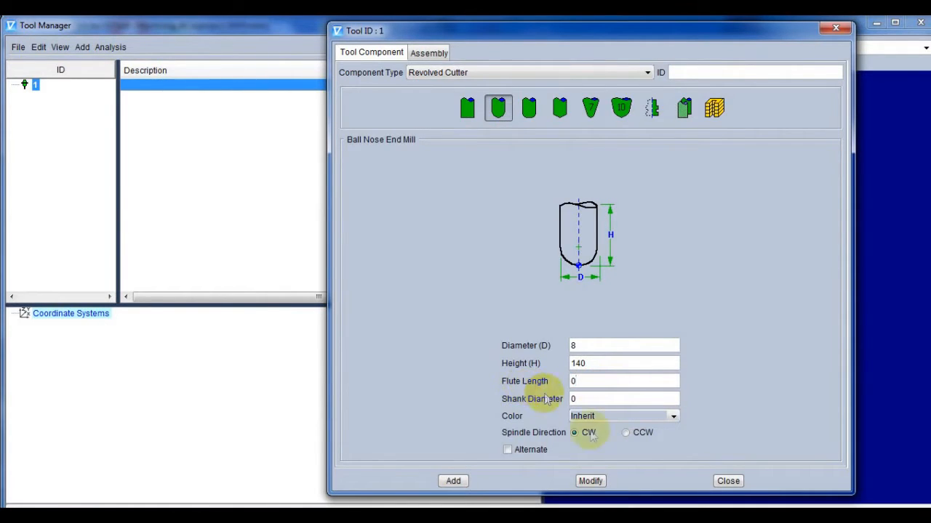
text(100)
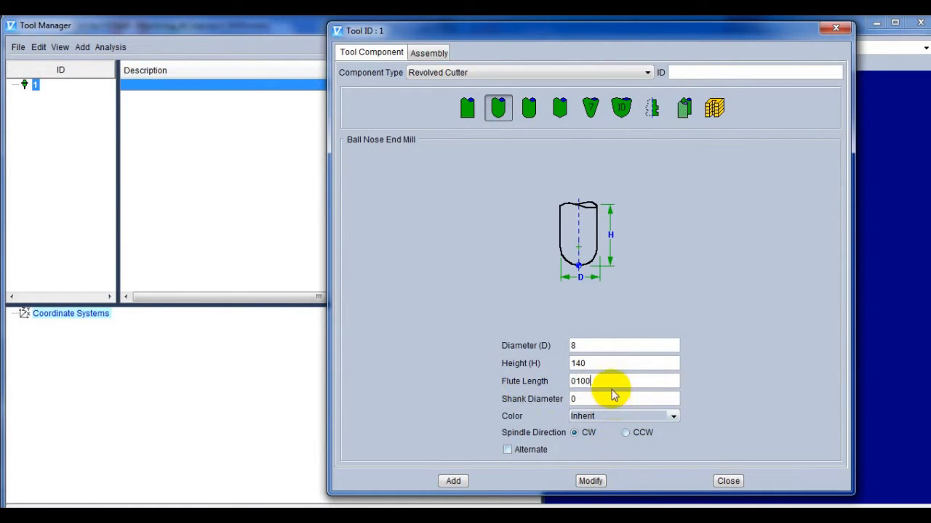
click(507, 401)
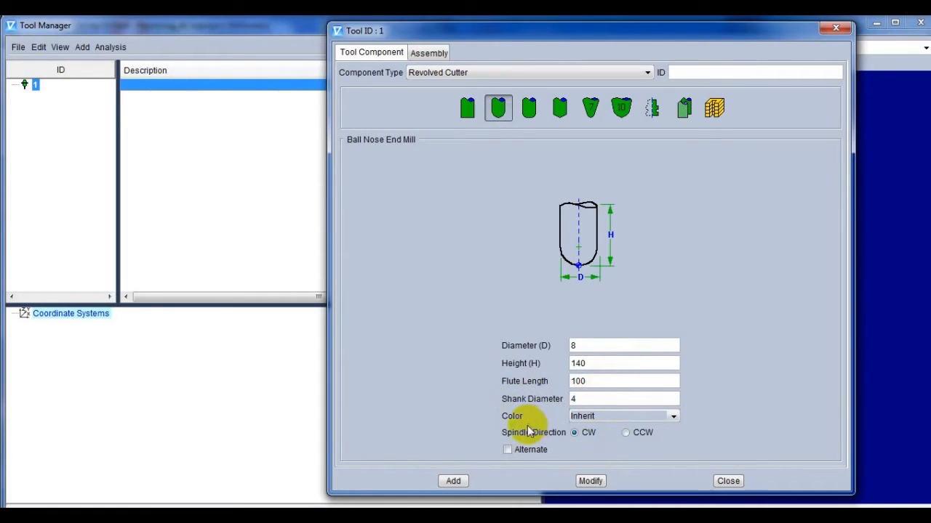
text(30)
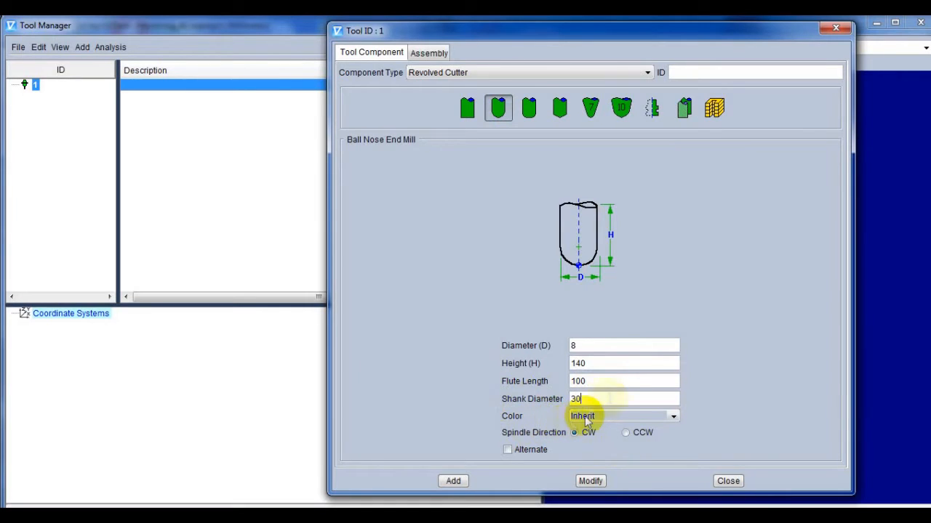
double_click(613, 384)
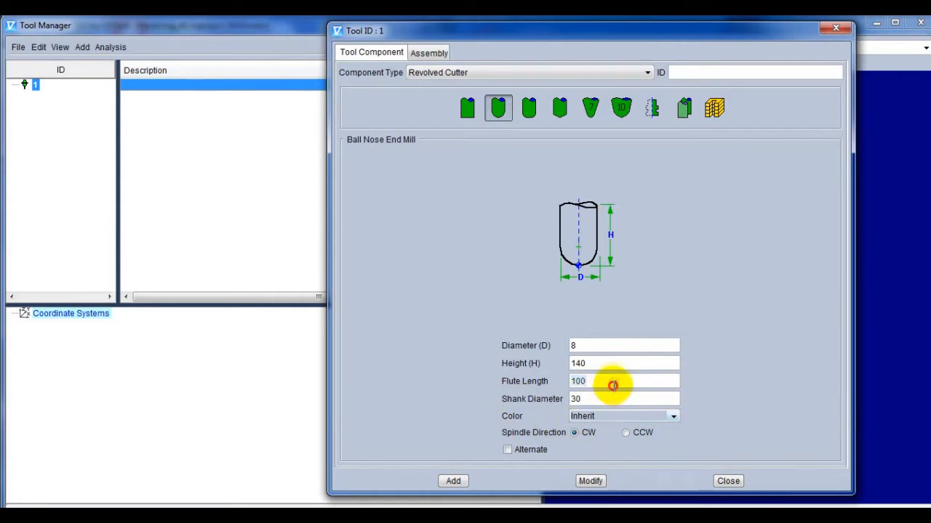
click(453, 481)
click(728, 482)
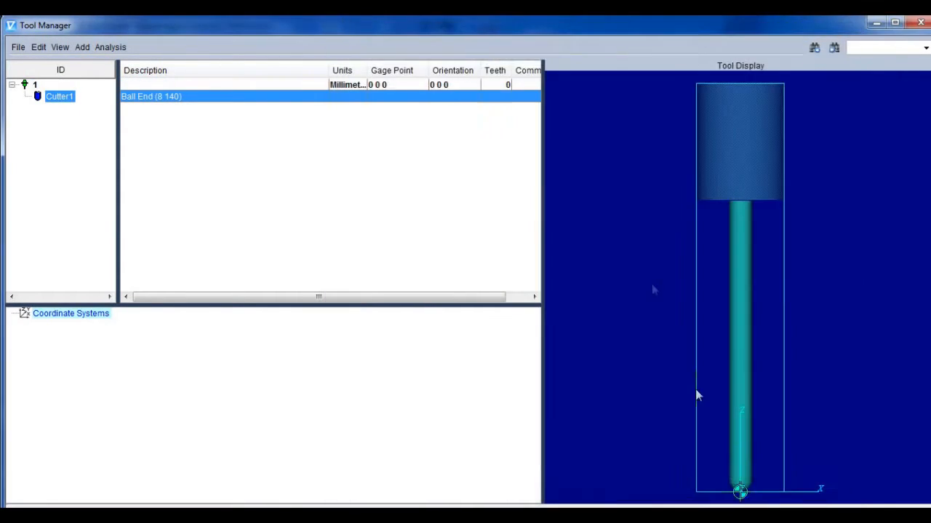
Step: Set the gage point of tool 1 to 0 0 140
double_click(391, 85)
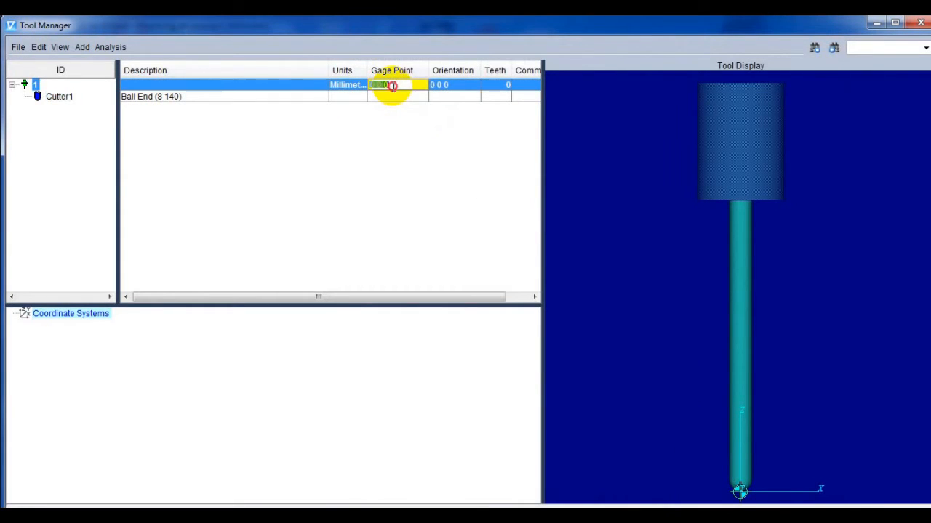
text(0 0 140)
click(445, 86)
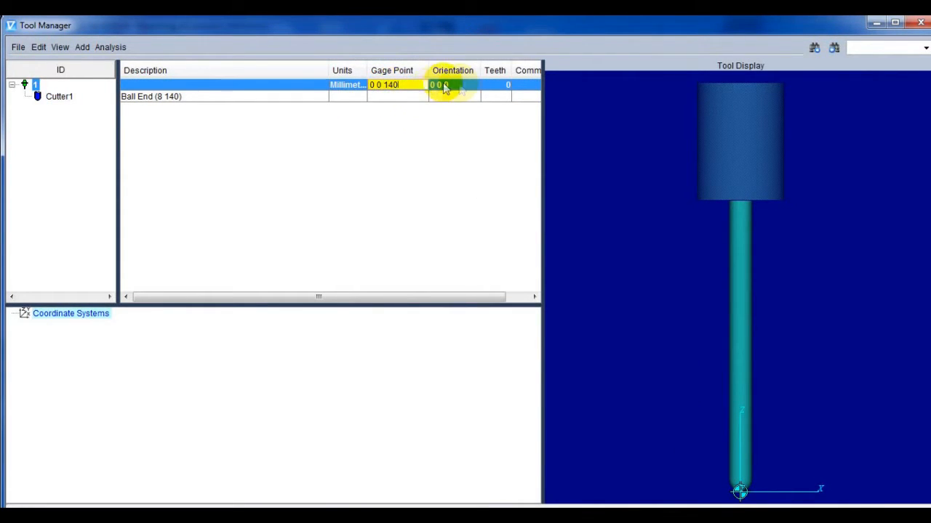
click(411, 85)
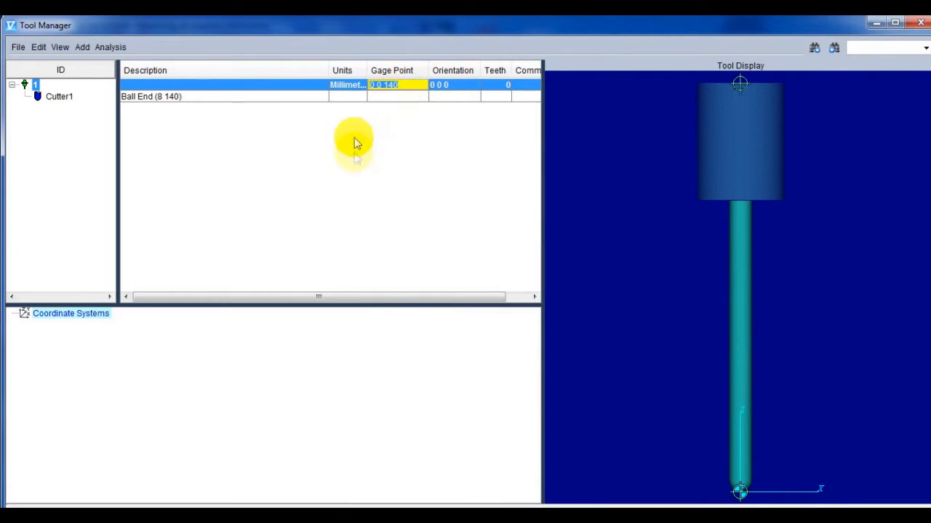
Step: Save the tool library as 1 in the working directory and close the Tool Manager
click(18, 47)
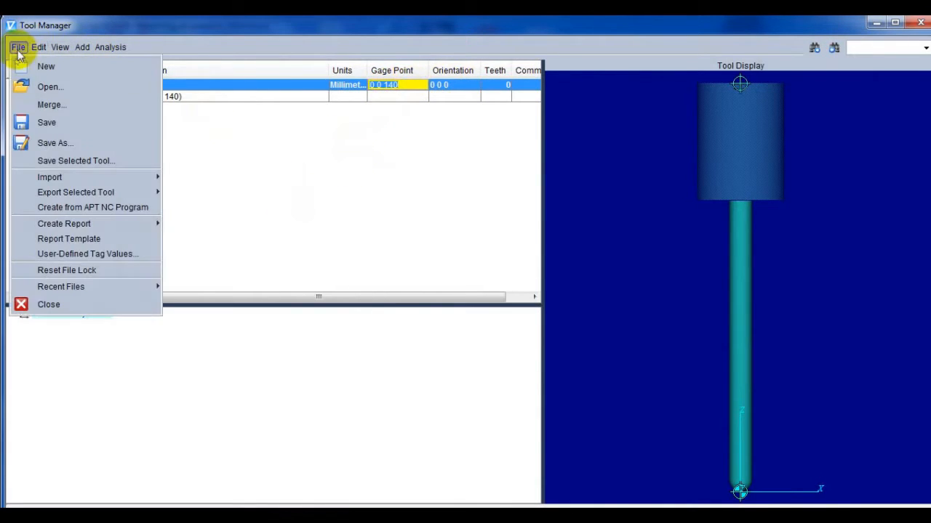
click(45, 124)
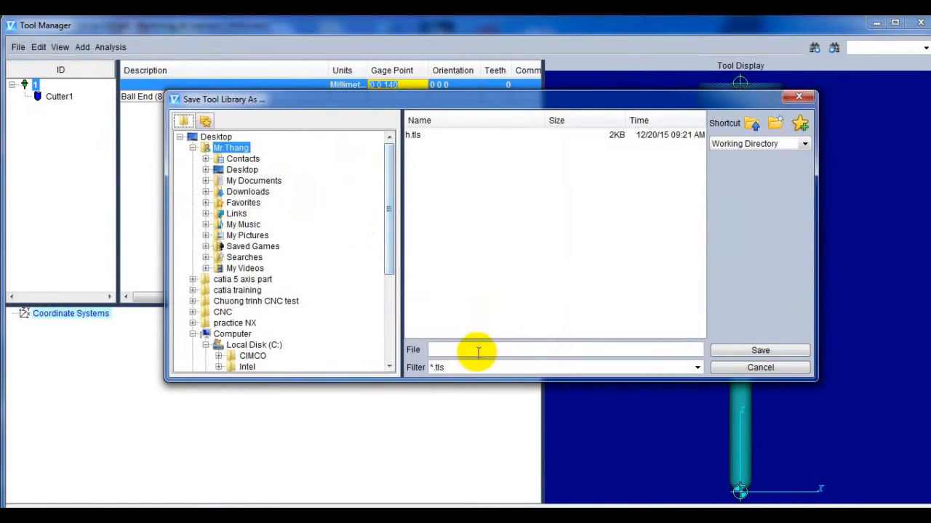
text(1)
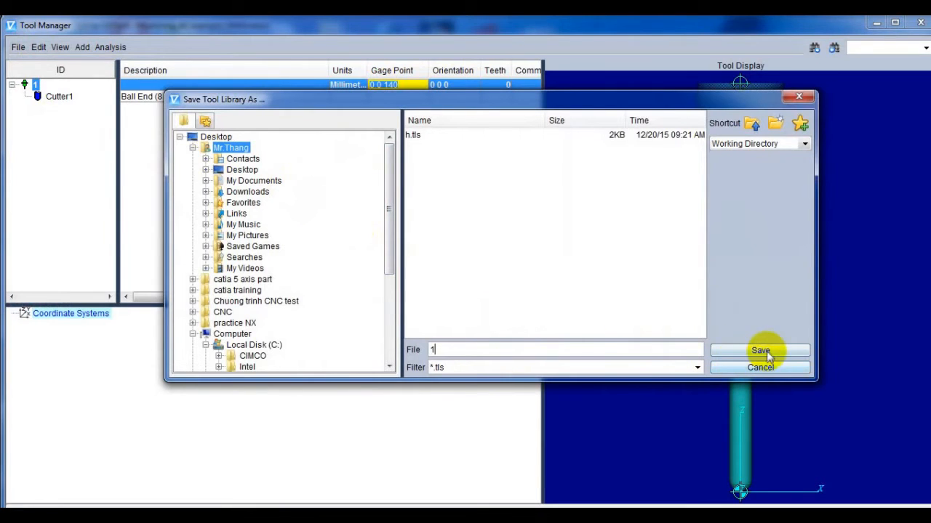
click(735, 352)
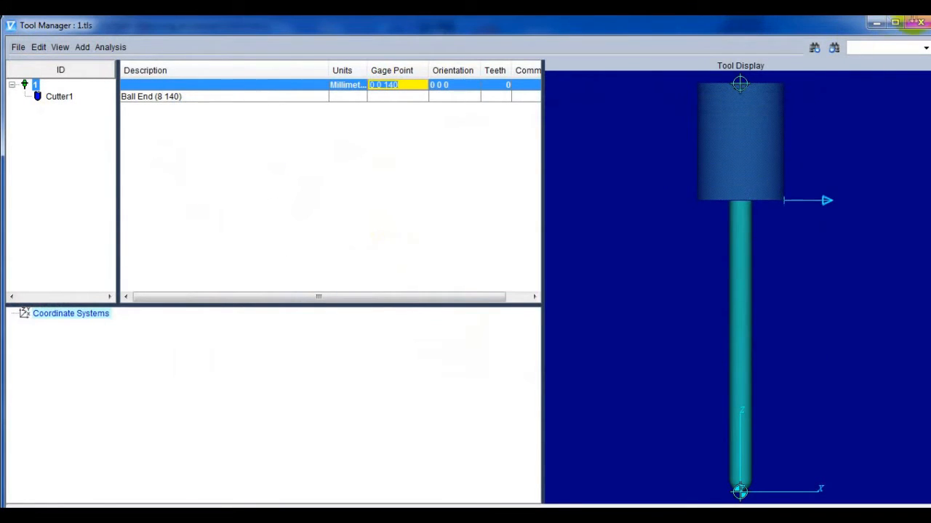
click(922, 25)
Step: Add the NC program O0001.nc from the desktop's CNC folder to the project and reset the model
scroll(576, 266, up, 3)
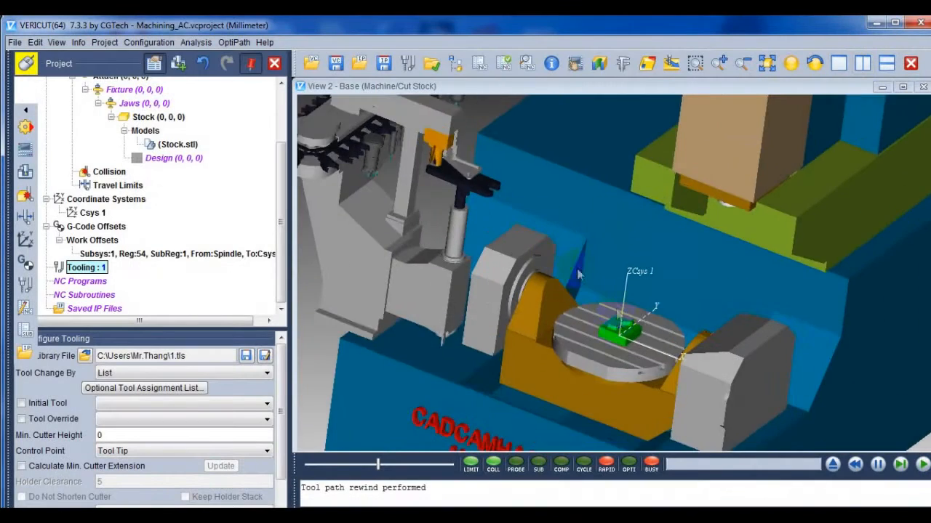
scroll(620, 322, down, 4)
click(80, 280)
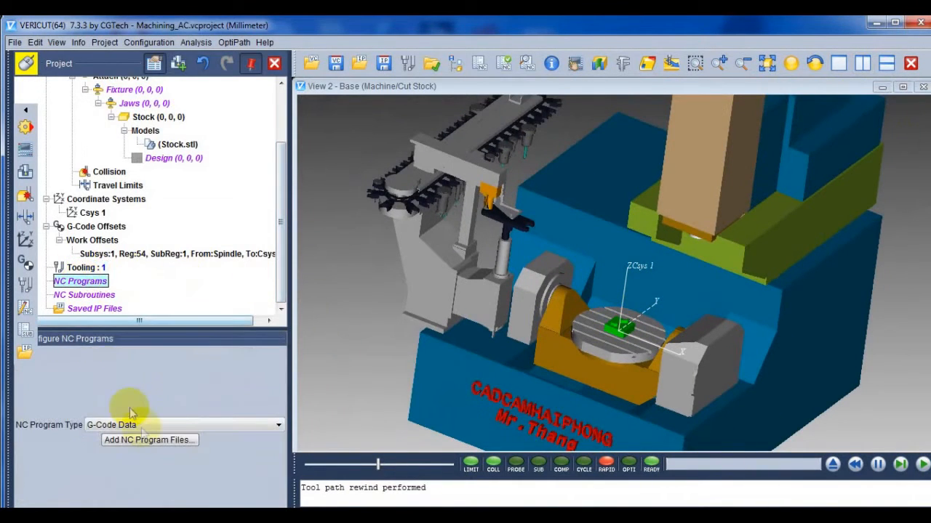
click(145, 440)
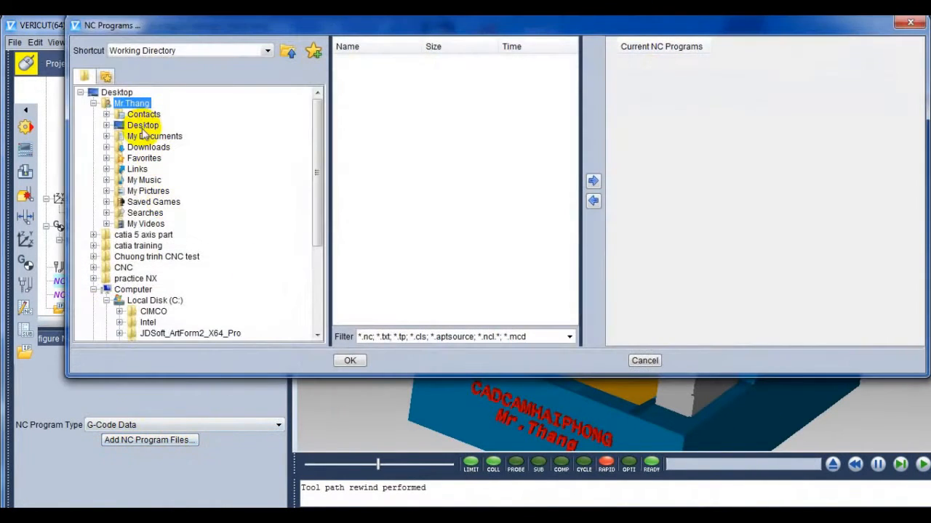
double_click(143, 127)
click(149, 169)
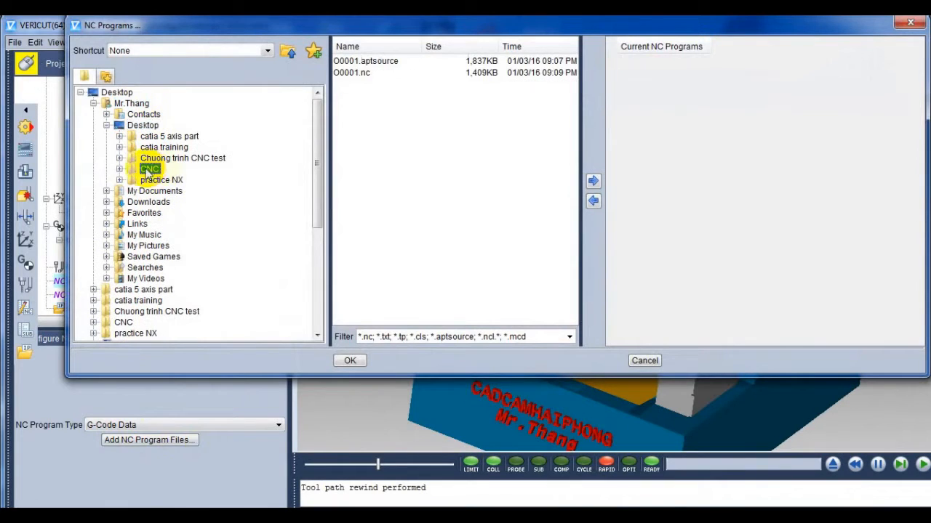
click(352, 73)
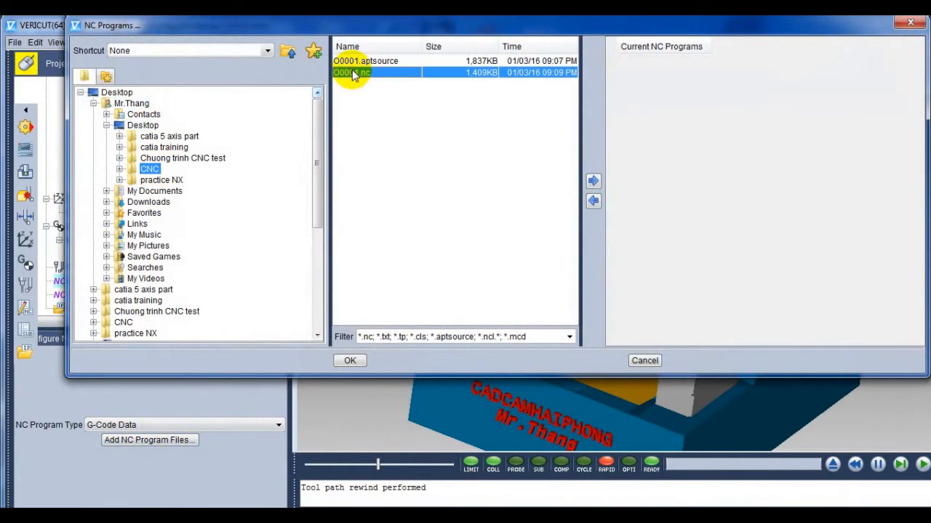
click(594, 181)
click(348, 362)
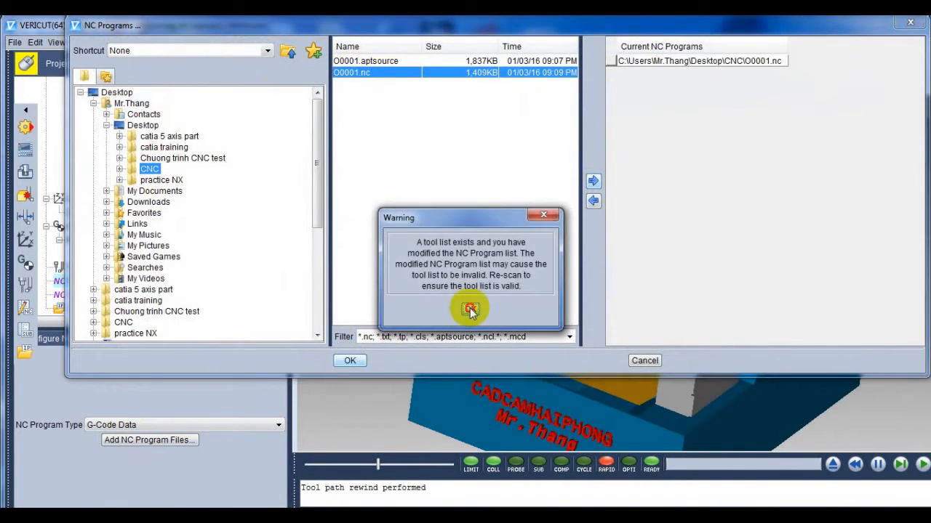
click(470, 308)
click(831, 464)
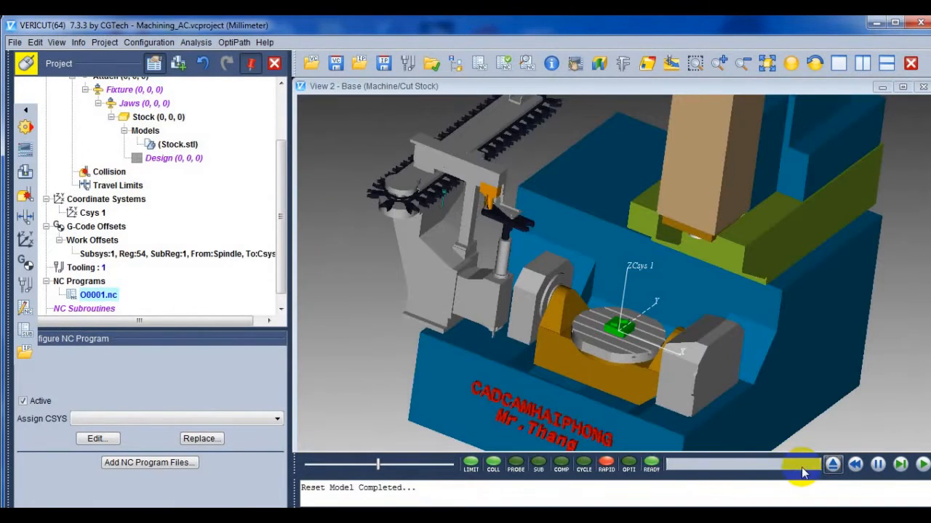
Step: Open the O0001.nc program listing and enlarge its window to show the full code lines
click(480, 64)
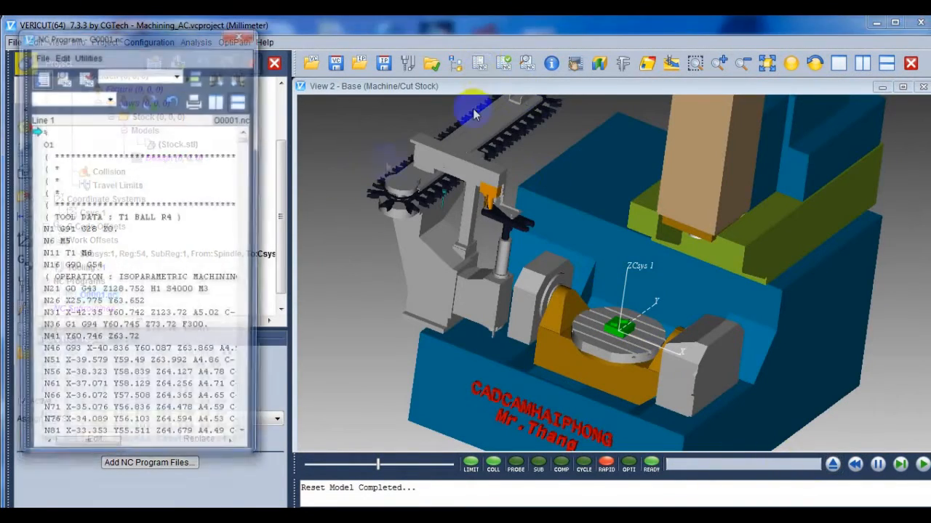
drag(161, 39, 181, 41)
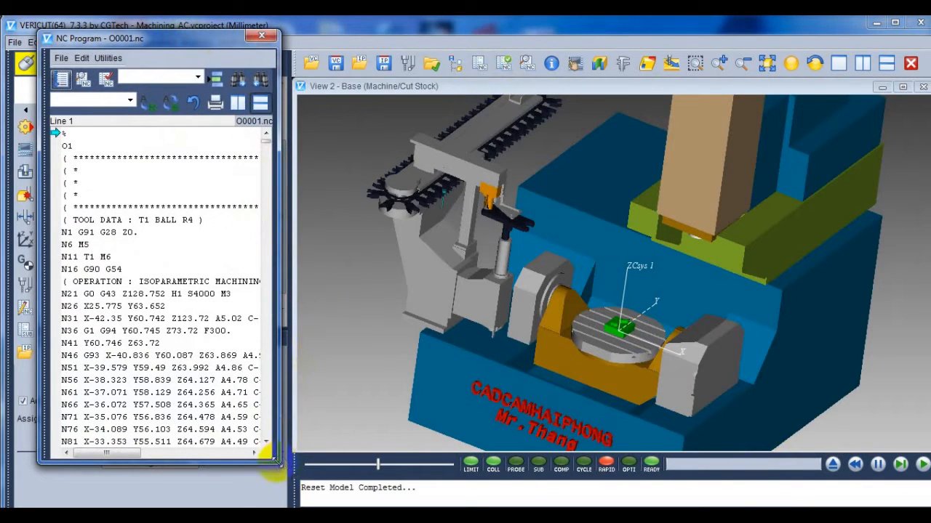
drag(275, 458, 504, 486)
drag(619, 482, 637, 489)
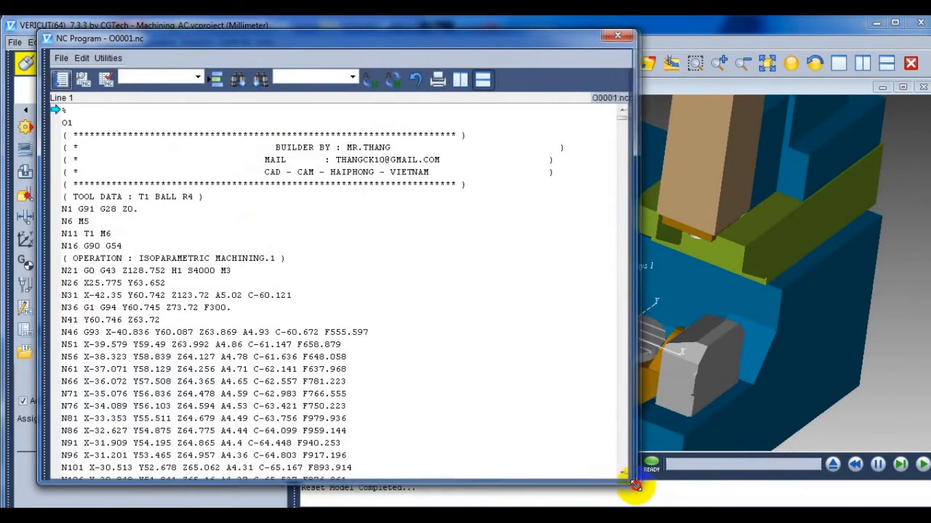
Step: Examine the O0001.nc code, from the tool call and G54 offset through the five-axis isoparametric machining blocks
scroll(133, 288, down, 3)
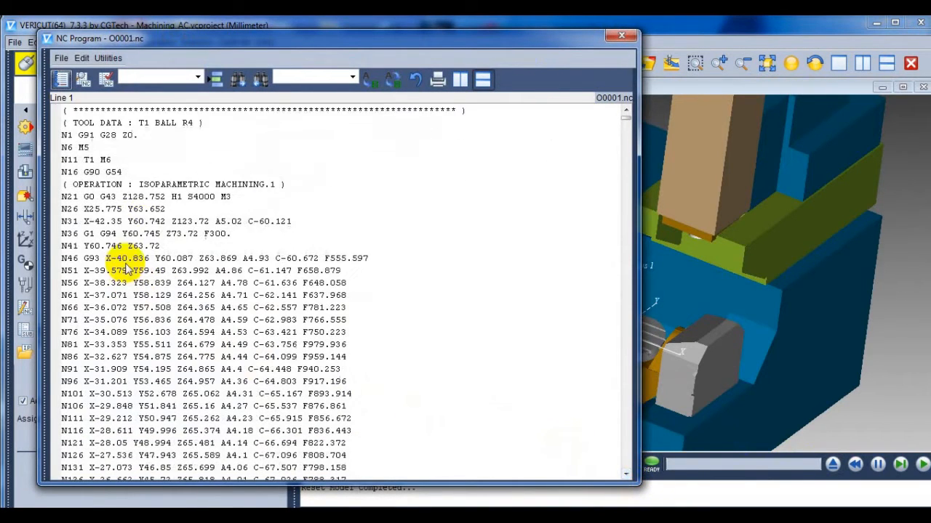
drag(128, 222, 84, 185)
scroll(191, 218, down, 3)
drag(401, 321, 164, 195)
scroll(313, 292, down, 7)
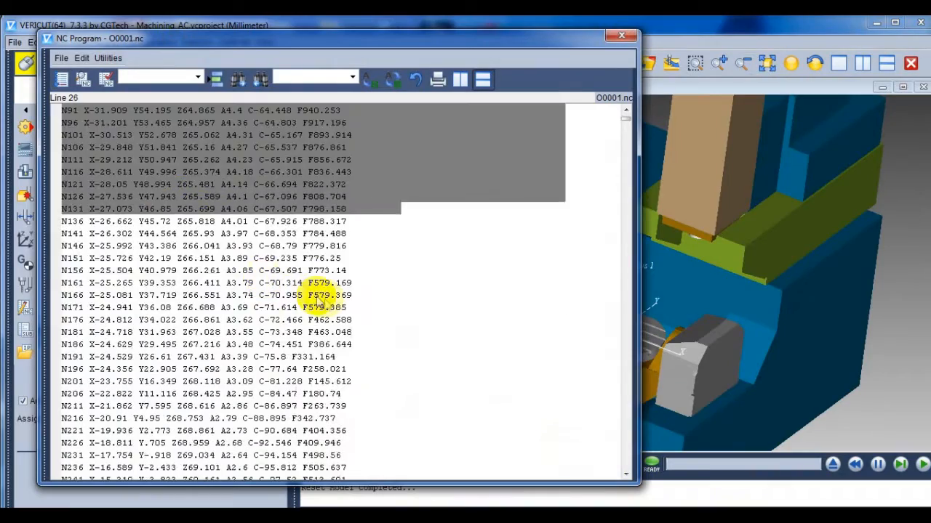
drag(438, 356, 167, 150)
scroll(281, 264, down, 4)
scroll(313, 276, down, 5)
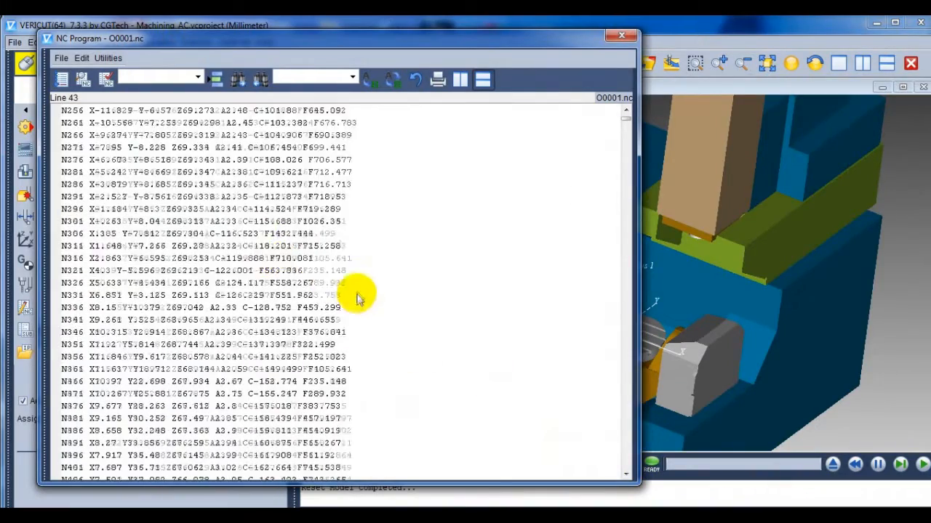
scroll(363, 291, up, 20)
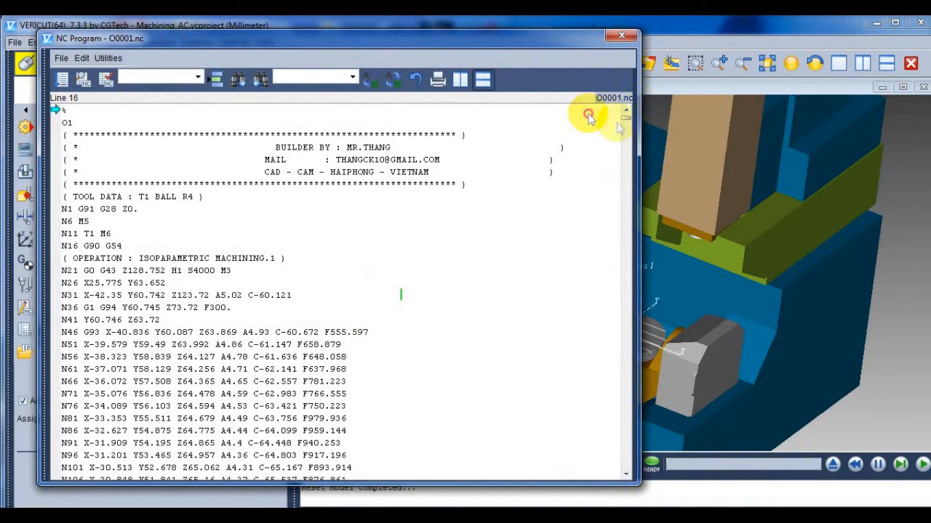
Step: Narrow the program listing beside the machine view and run the simulation at the slowest animation speed
drag(635, 176, 245, 251)
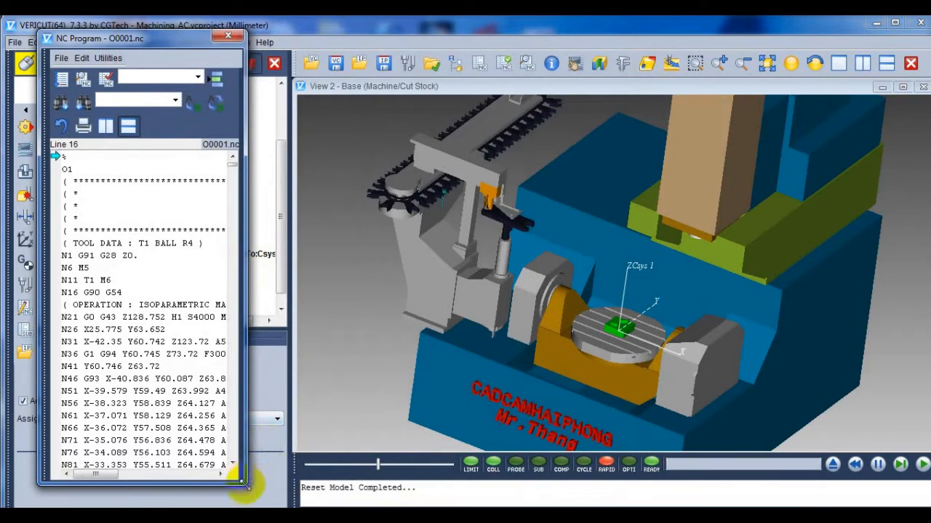
drag(242, 481, 266, 500)
click(314, 461)
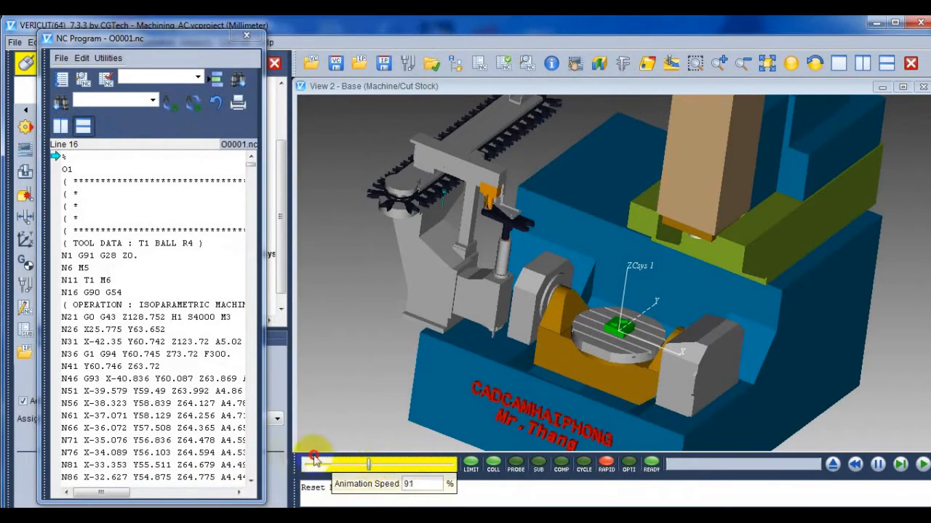
click(514, 363)
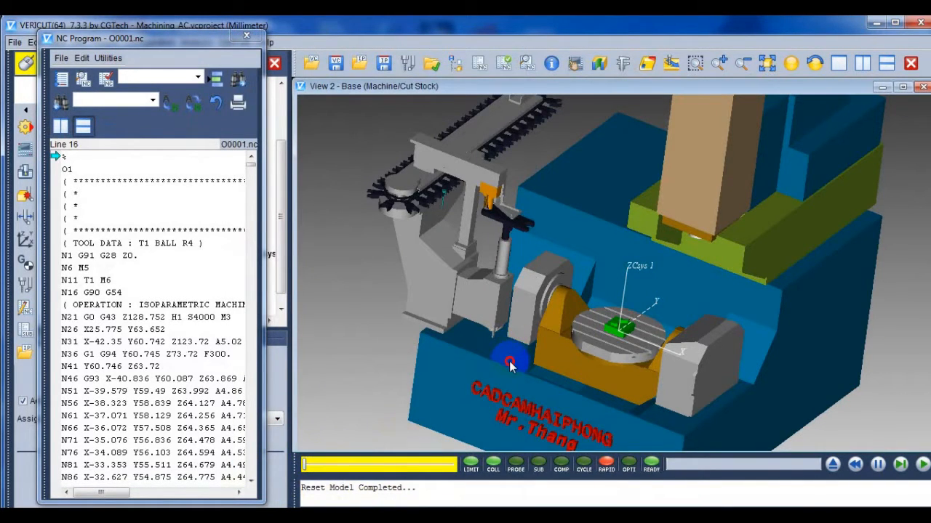
middle_drag(509, 362, 518, 360)
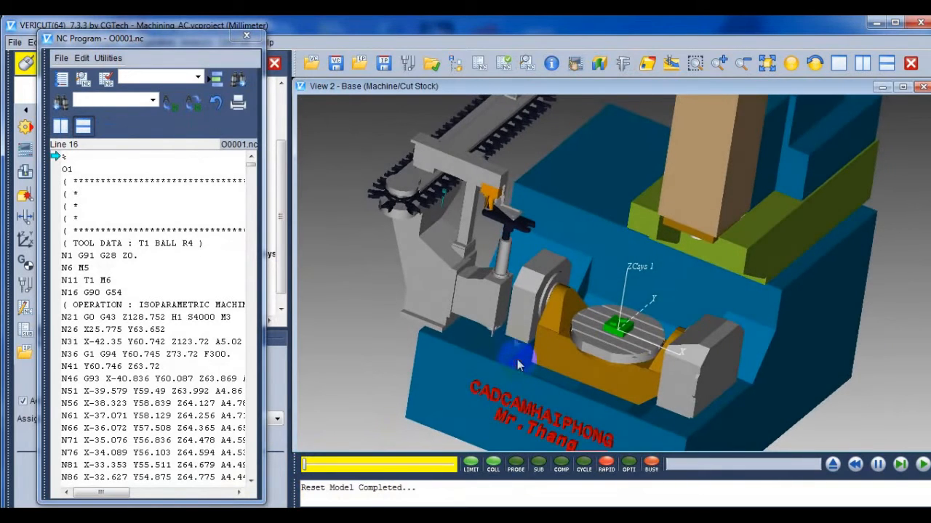
middle_drag(520, 315, 573, 302)
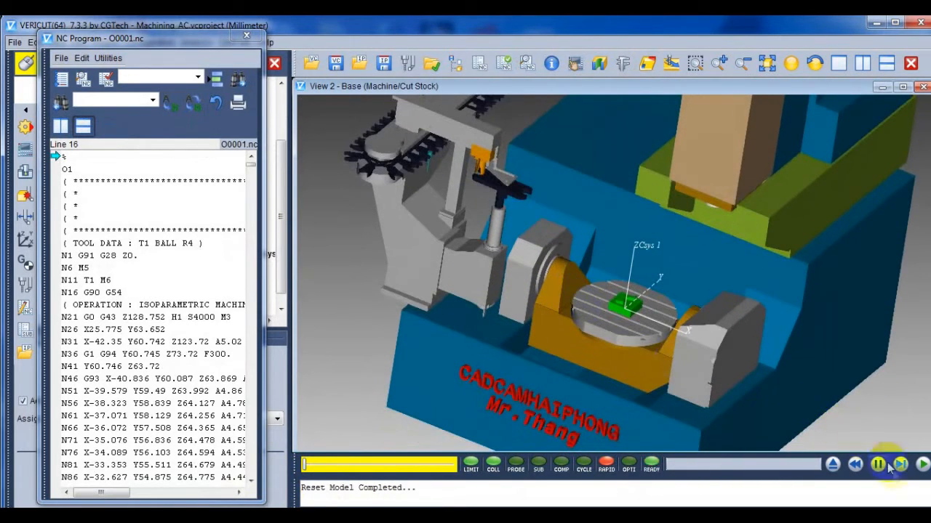
click(922, 465)
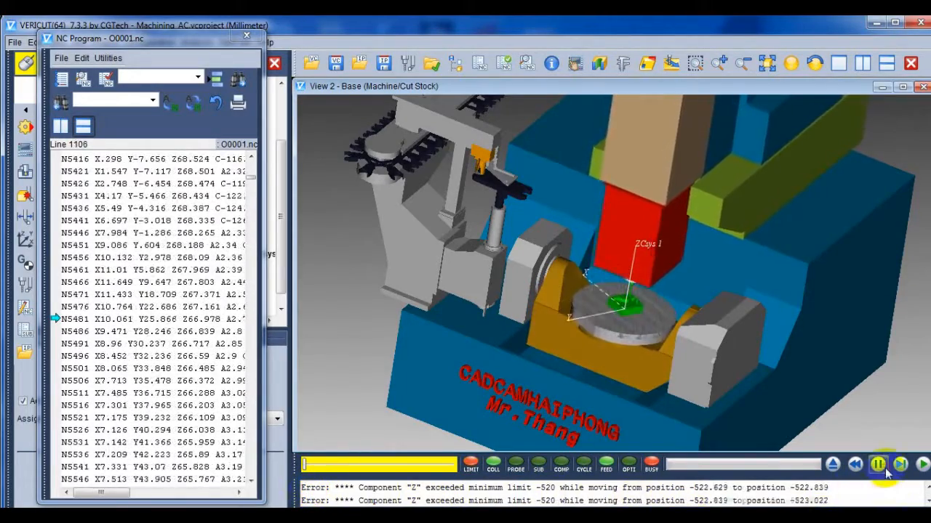
Step: Pause the simulation to inspect the tool and the partly cut stock up close, and resume it
scroll(657, 306, up, 10)
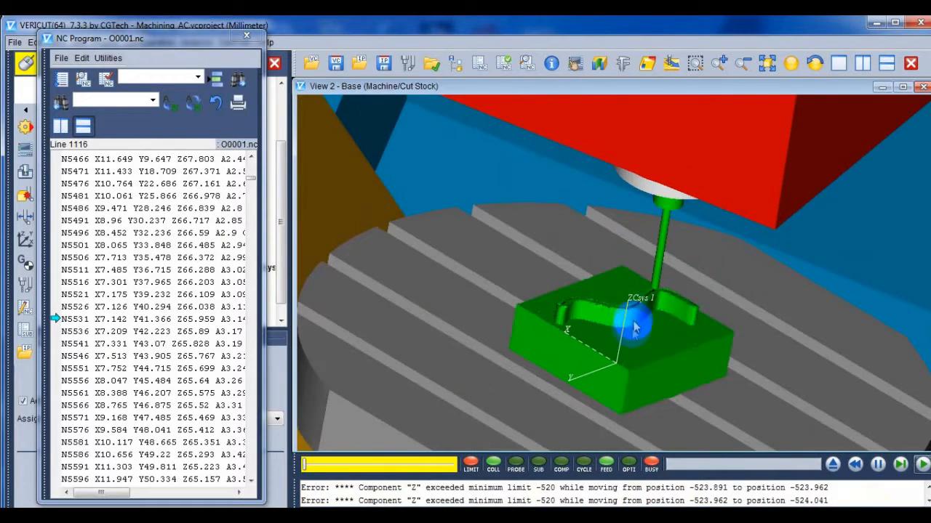
scroll(642, 331, up, 5)
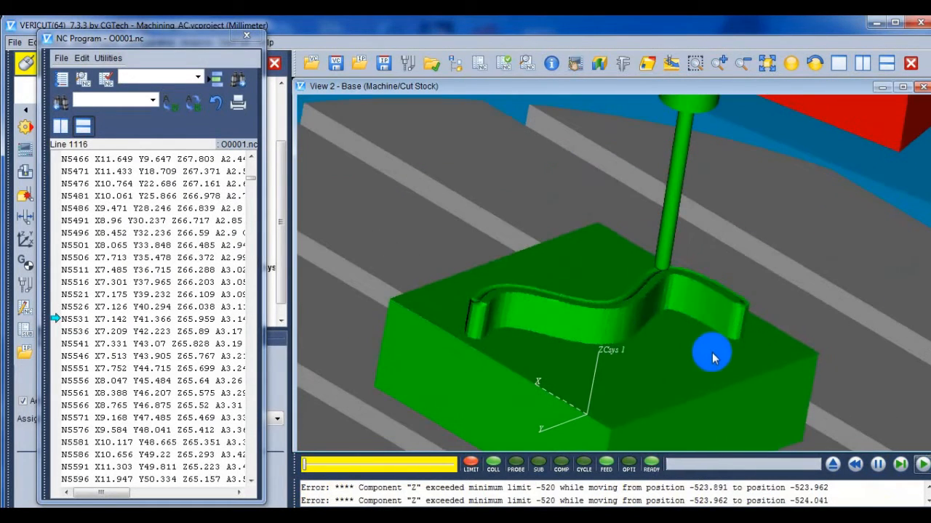
scroll(703, 358, down, 2)
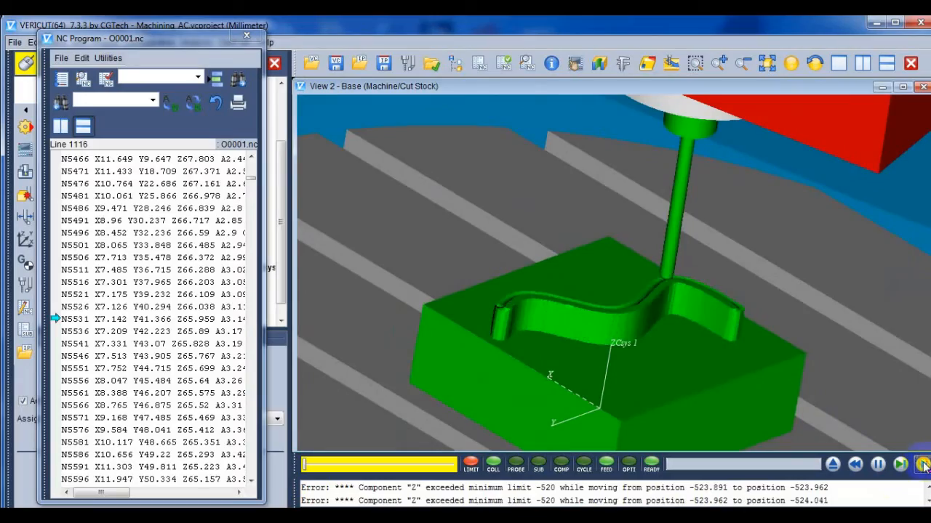
click(922, 465)
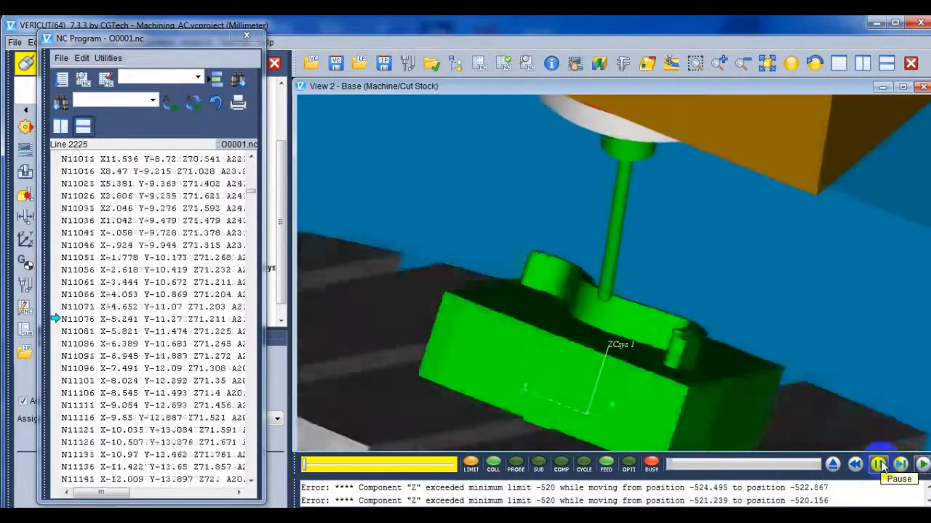
Step: Pause the simulation again to view the tilted rotary table and spindle, and continue the run
click(882, 465)
middle_drag(717, 388, 657, 347)
scroll(582, 304, down, 8)
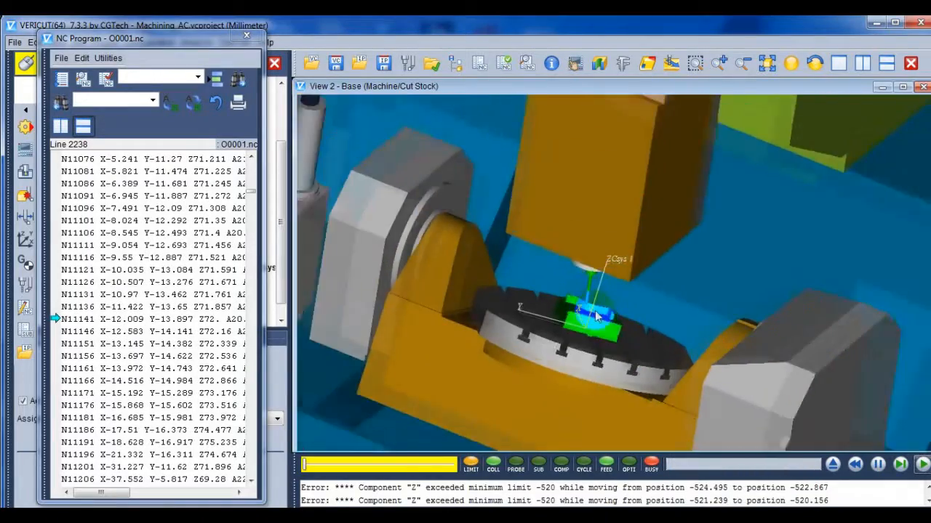
click(921, 463)
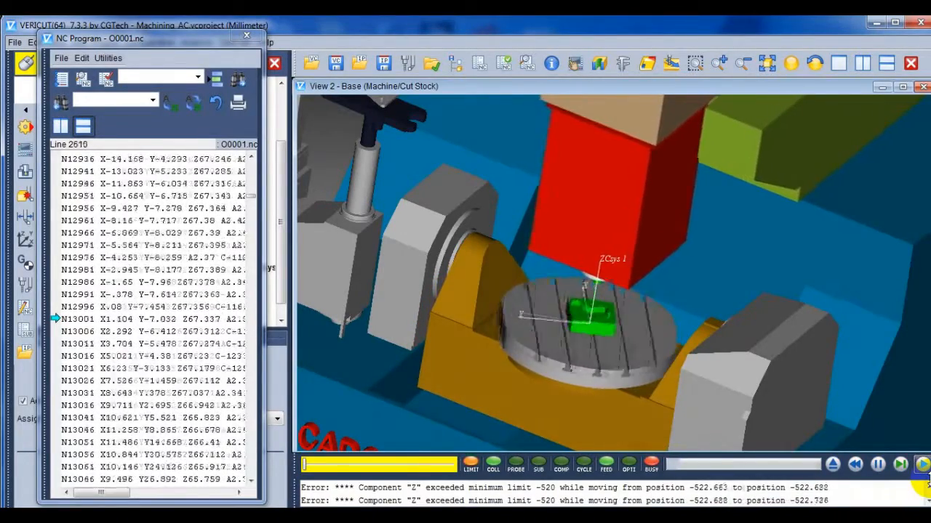
Step: Follow the table's A and C motion from other views, pause to look over the whole machine, and restart playback
middle_drag(553, 339, 602, 241)
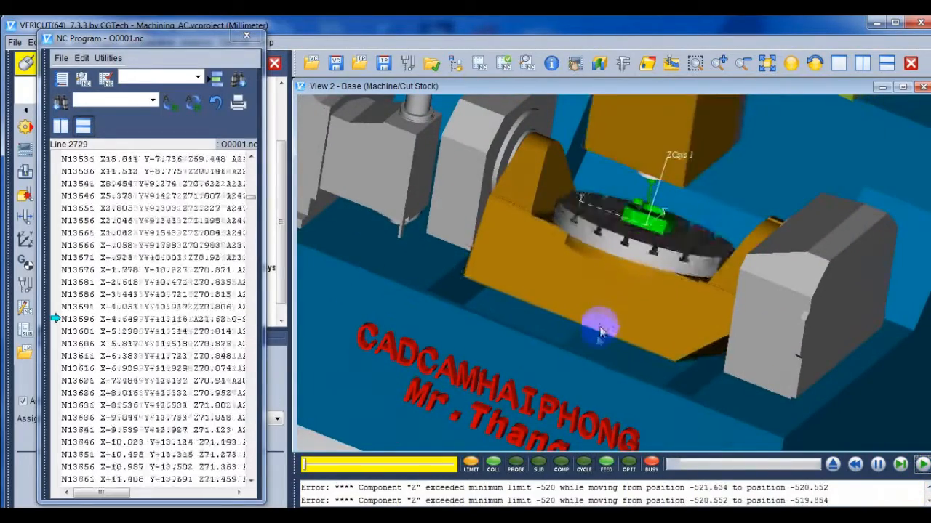
middle_drag(637, 342, 640, 336)
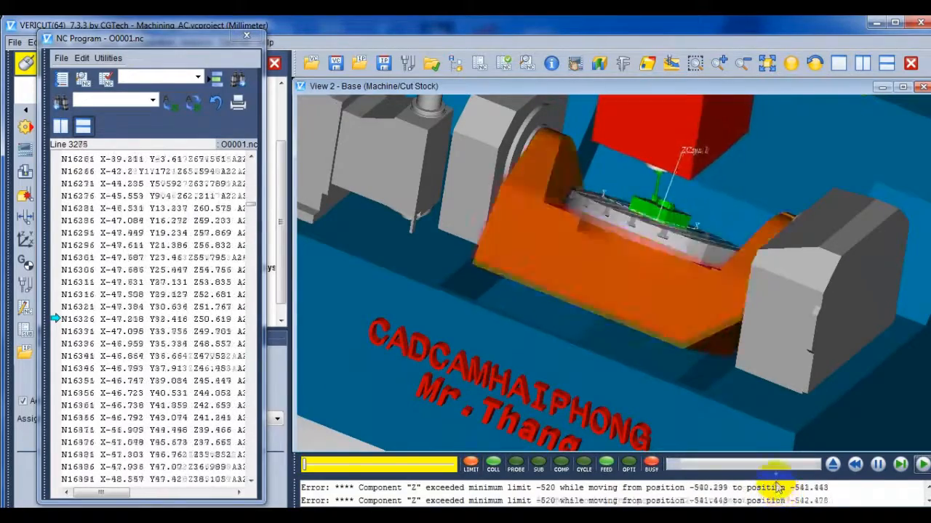
scroll(640, 302, down, 2)
scroll(617, 306, up, 3)
scroll(617, 306, down, 3)
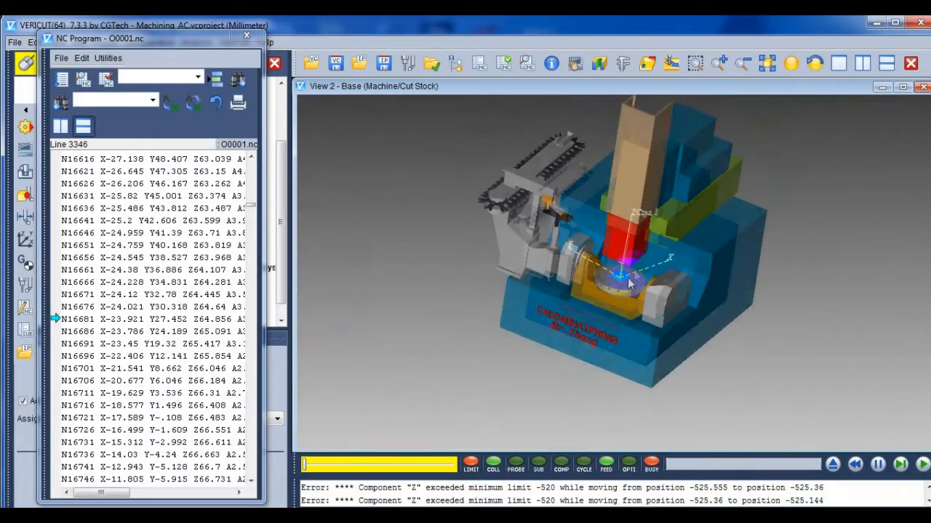
scroll(622, 291, down, 2)
scroll(631, 275, up, 5)
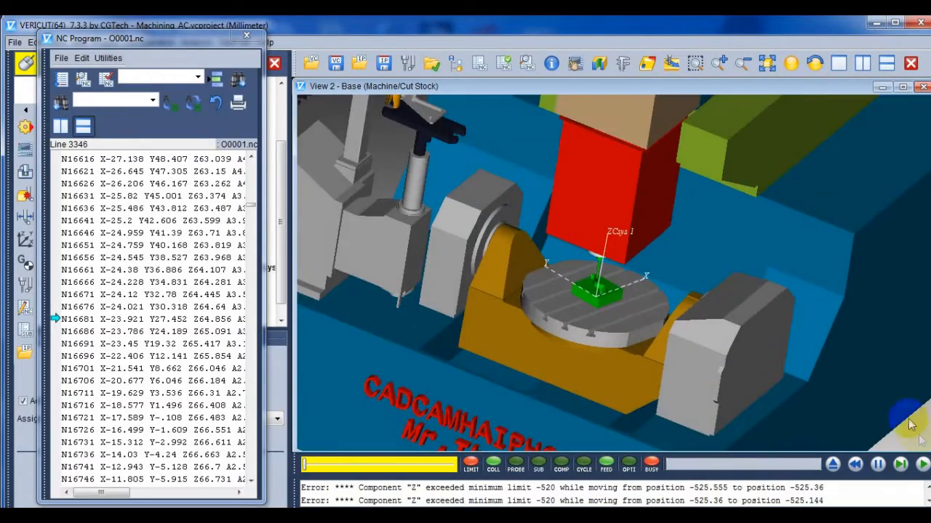
click(922, 465)
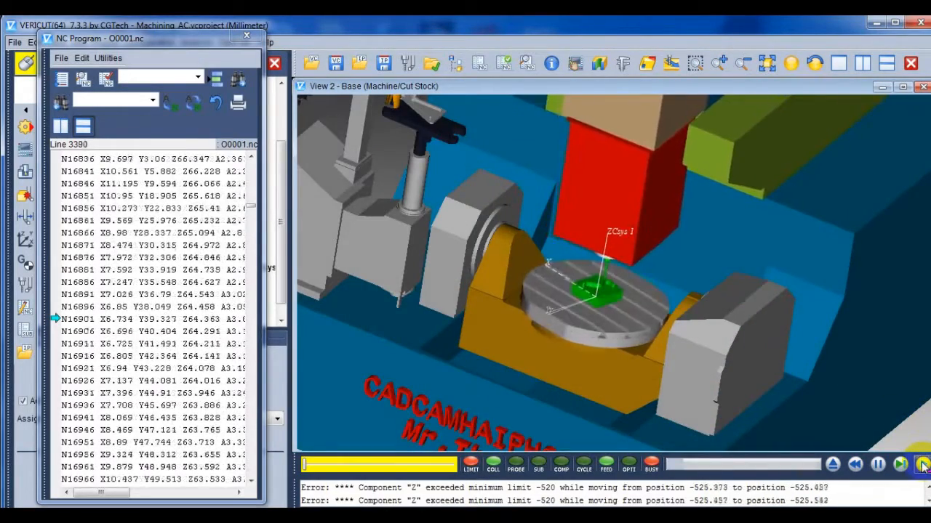